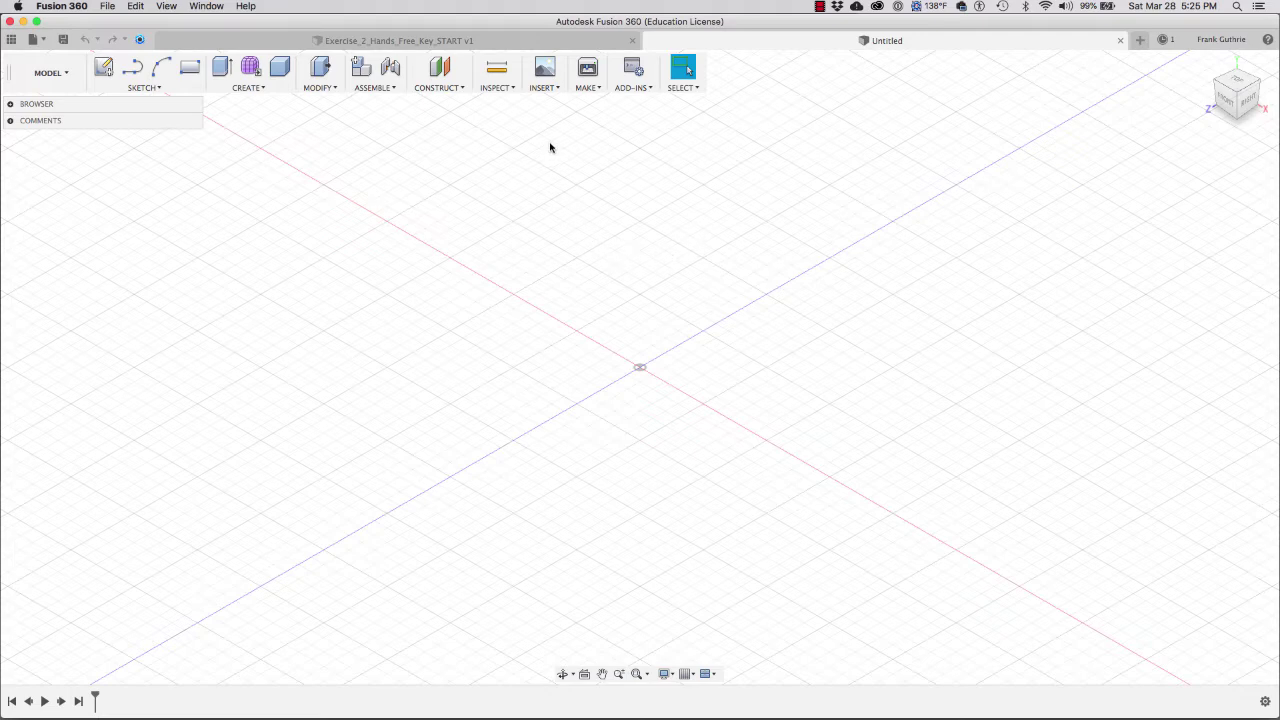
# Start an Attached Canvas from the Insert menu and pick the XZ origin plane as its face
pyautogui.click(557, 90)
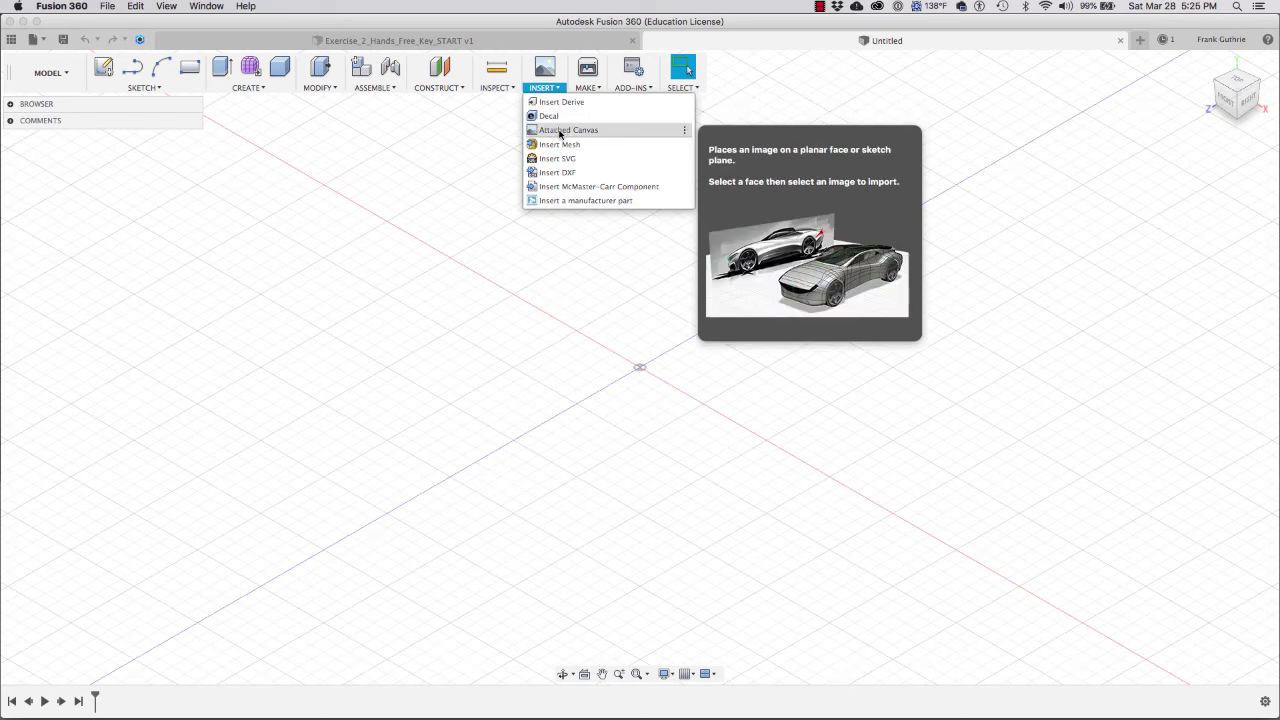
pyautogui.click(561, 131)
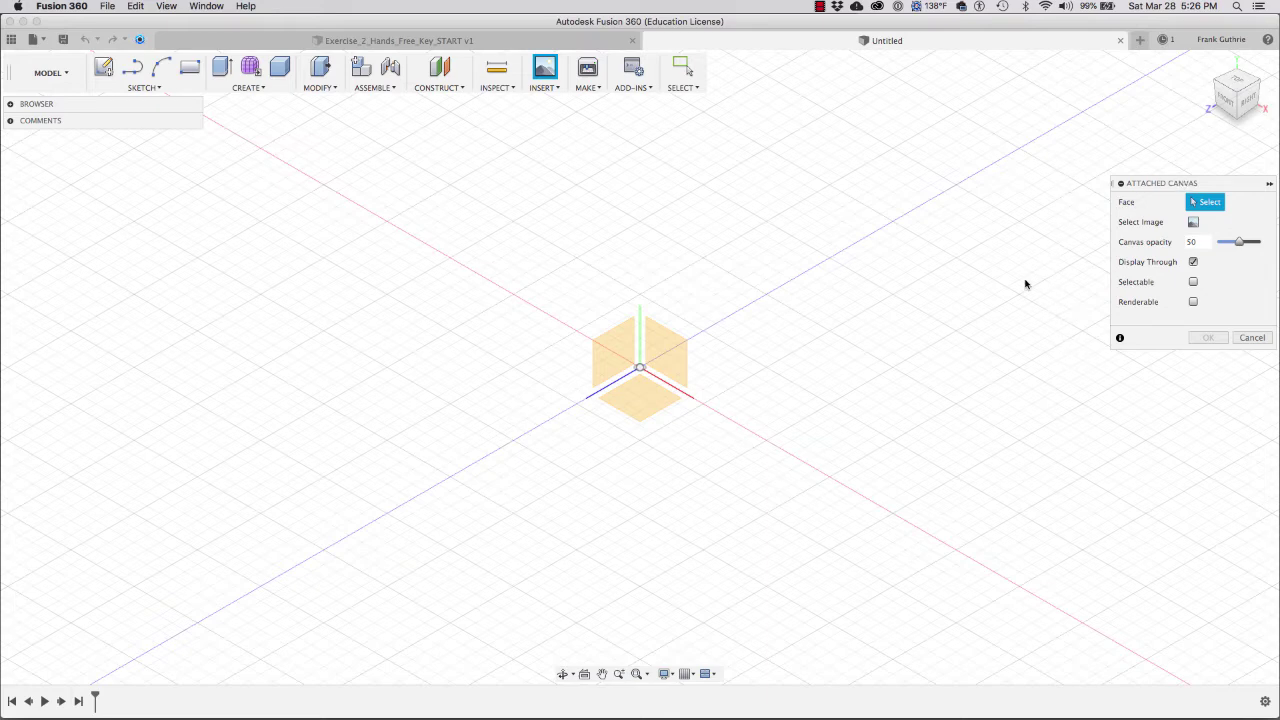
pyautogui.click(647, 400)
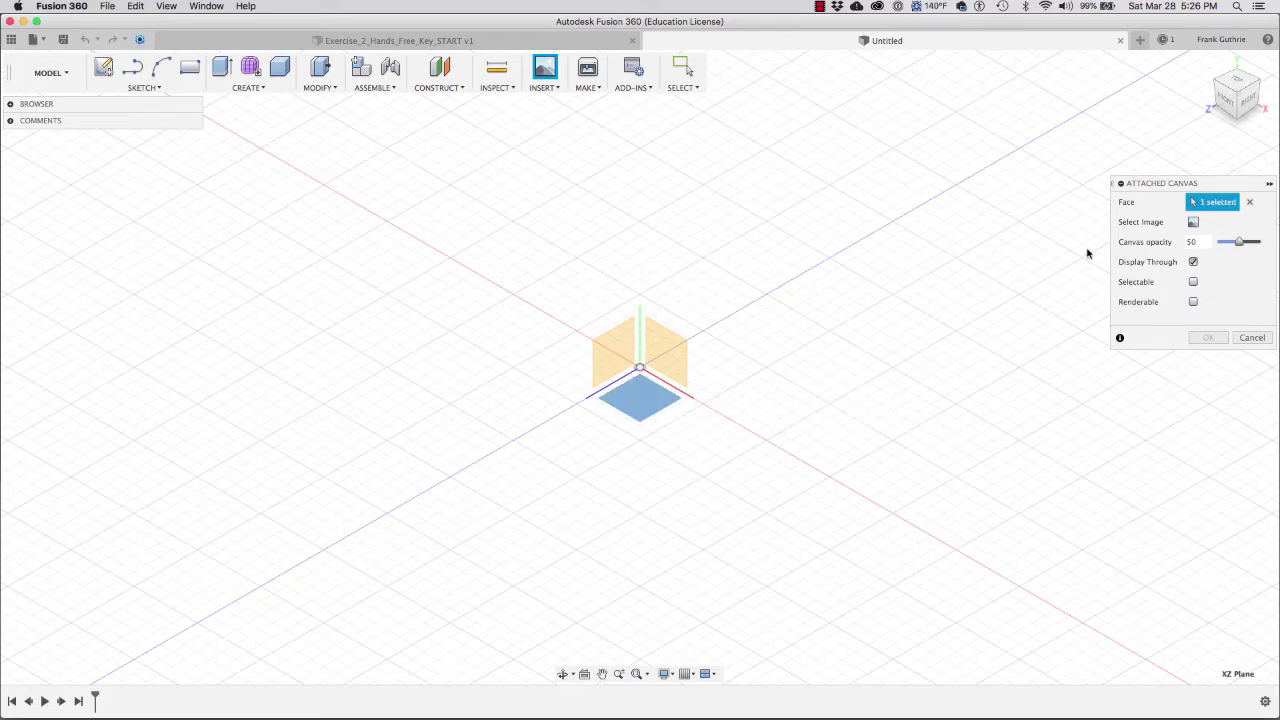
# Load Hands-Fee_Door_Opener.png as the canvas image on the XZ plane and confirm it
pyautogui.click(1193, 222)
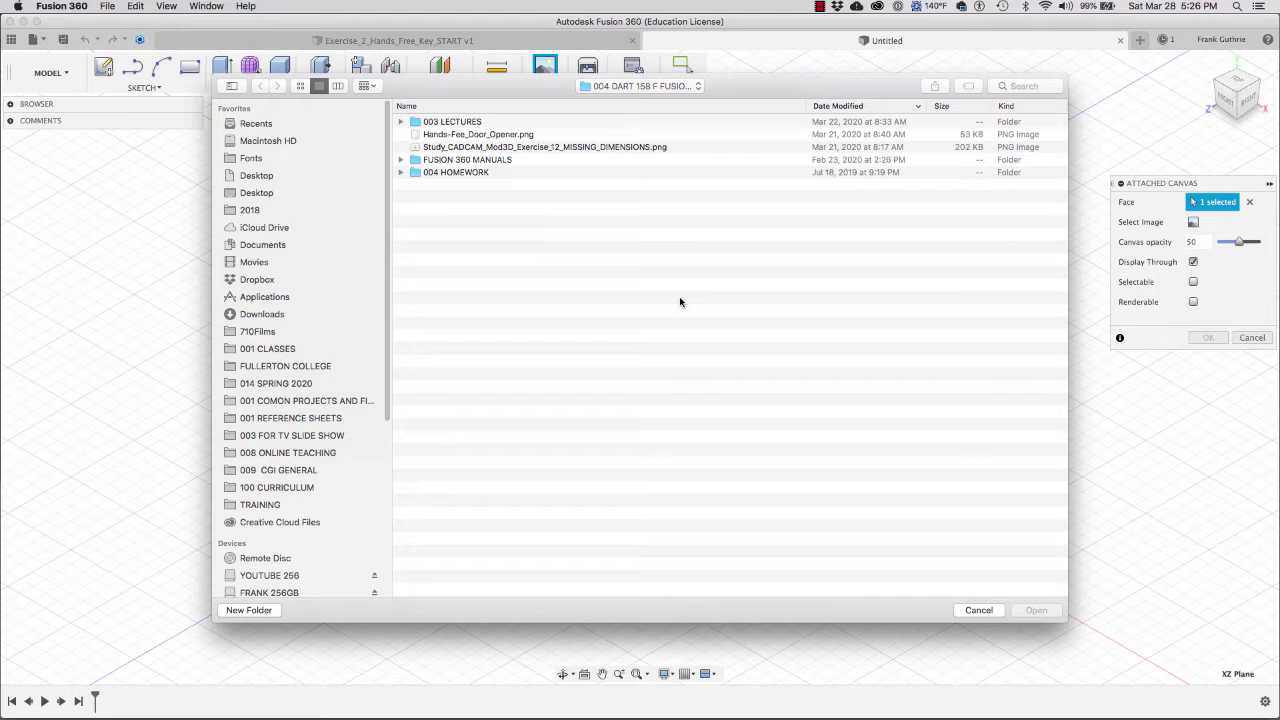
pyautogui.click(489, 137)
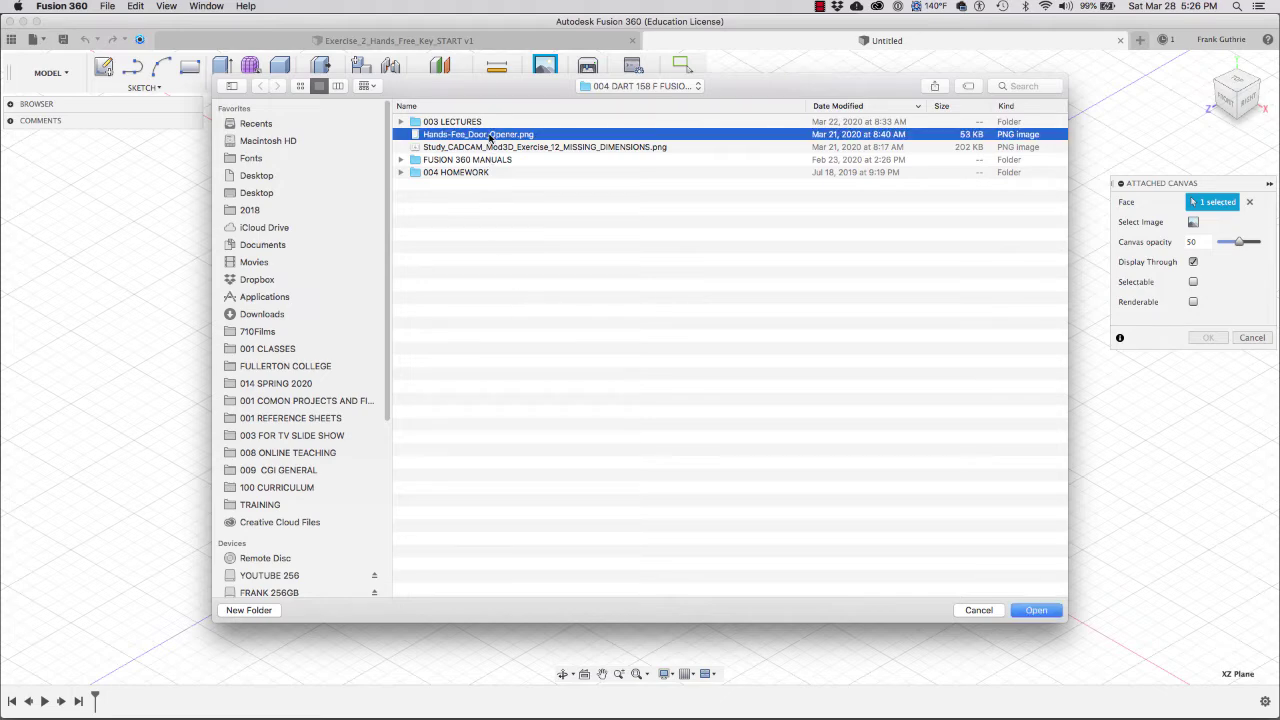
pyautogui.click(1034, 611)
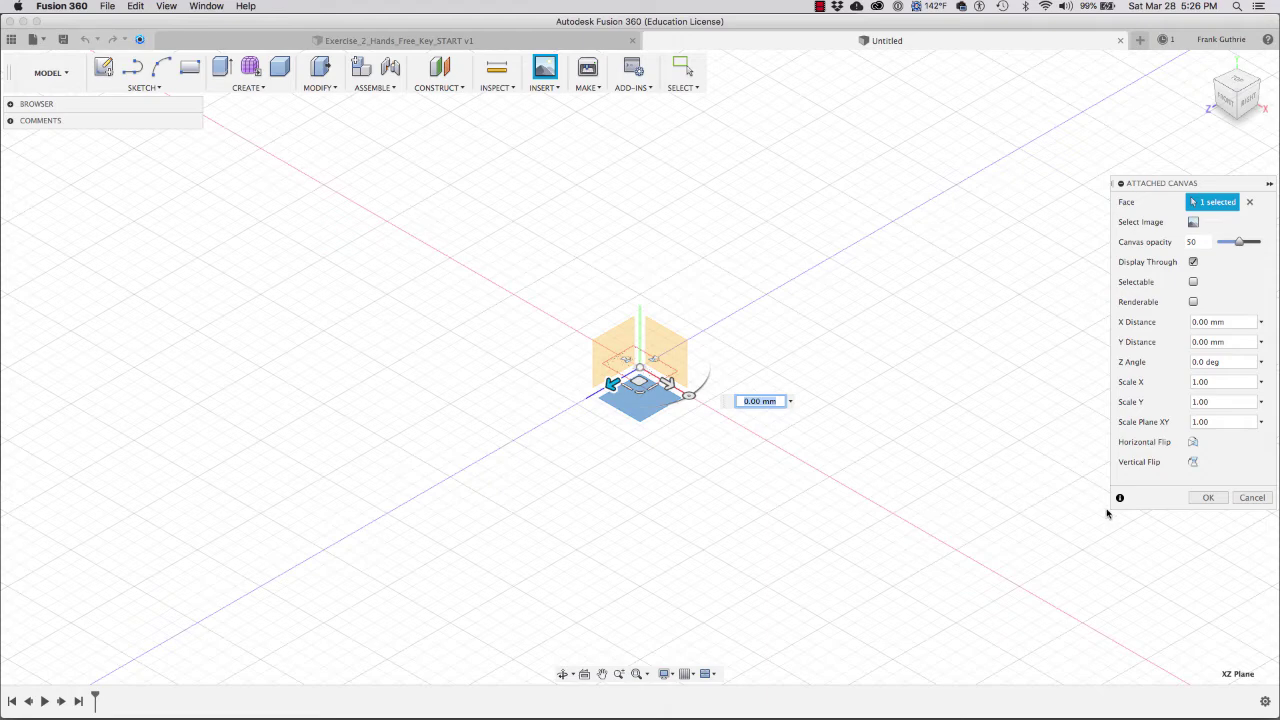
pyautogui.click(1207, 498)
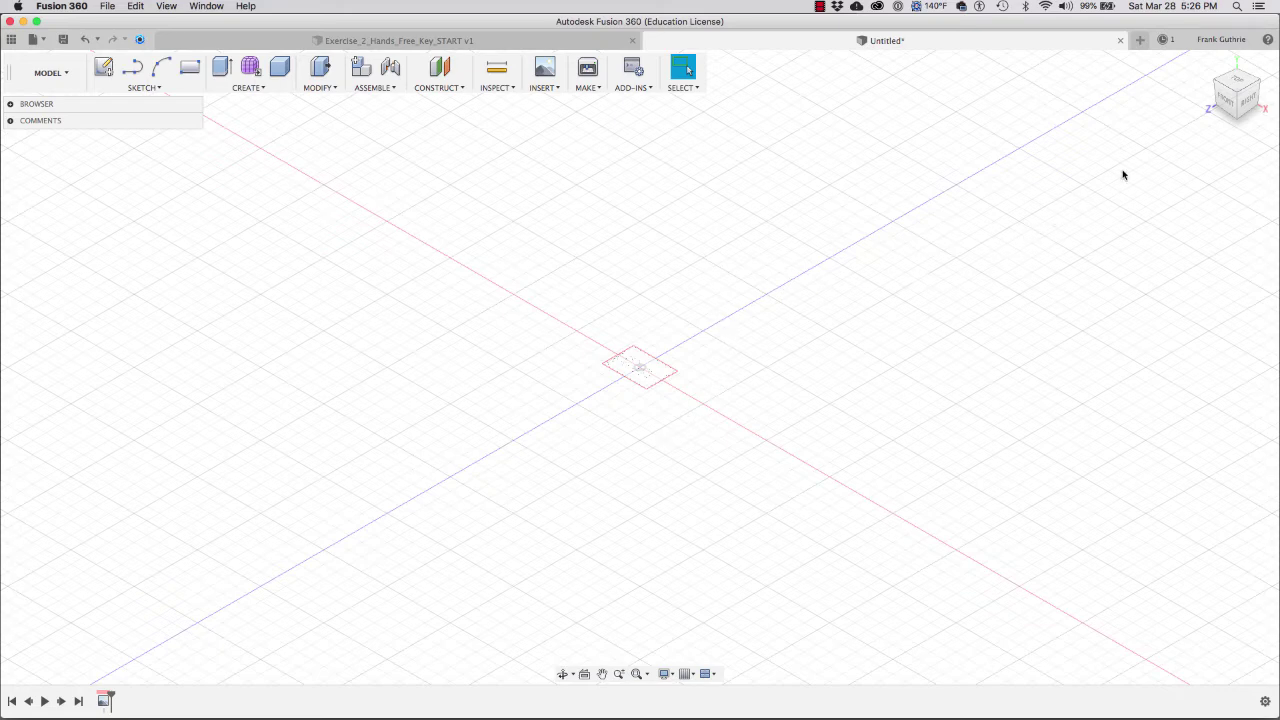
# View the canvas from TOP and zoom in until the door opener drawing fills the workspace
pyautogui.click(1238, 83)
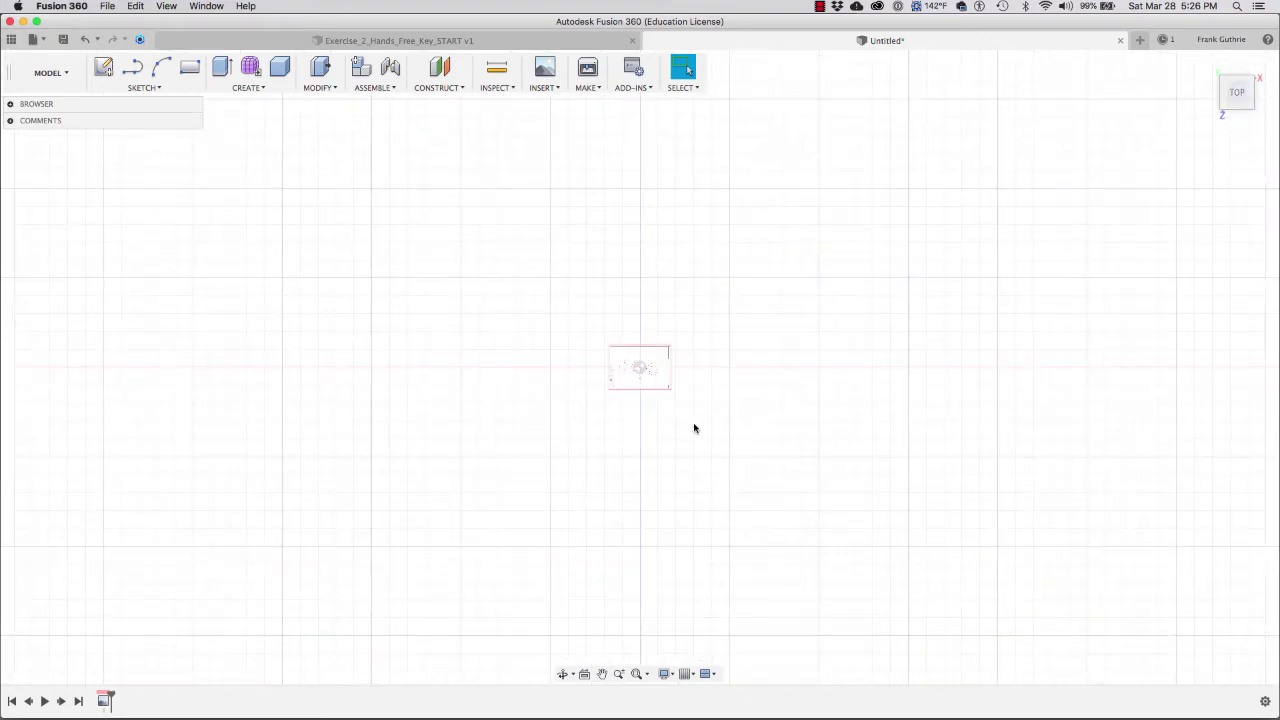
pyautogui.scroll(5, 697, 425)
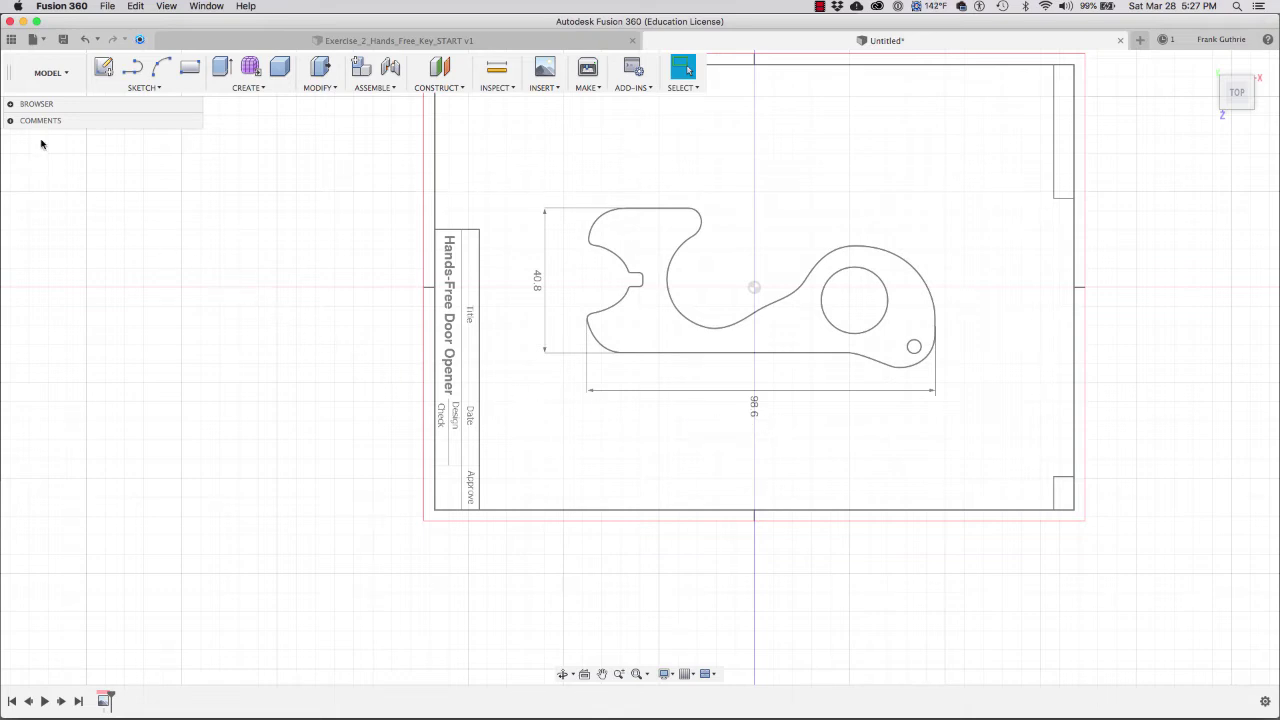
# From the Browser's Canvases folder, start calibrating Hands-Fee_Door_Opener, zooming on the 98.6 dimension
pyautogui.click(10, 105)
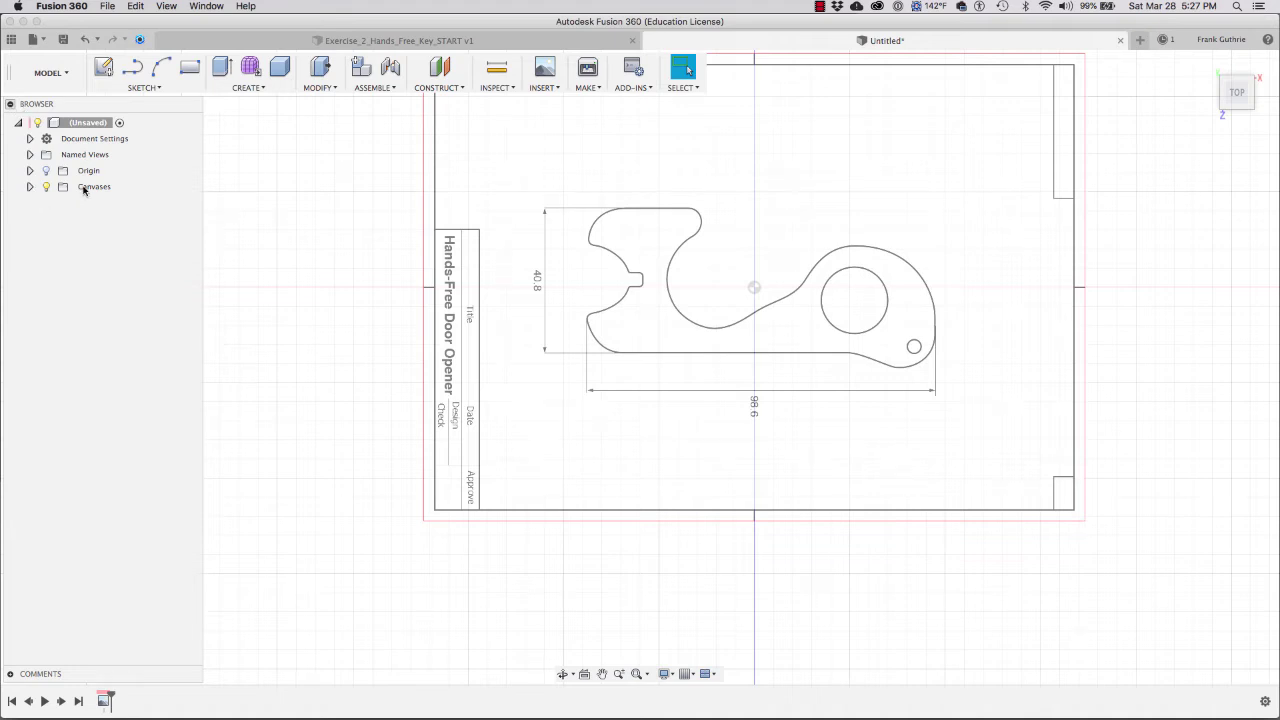
pyautogui.click(30, 187)
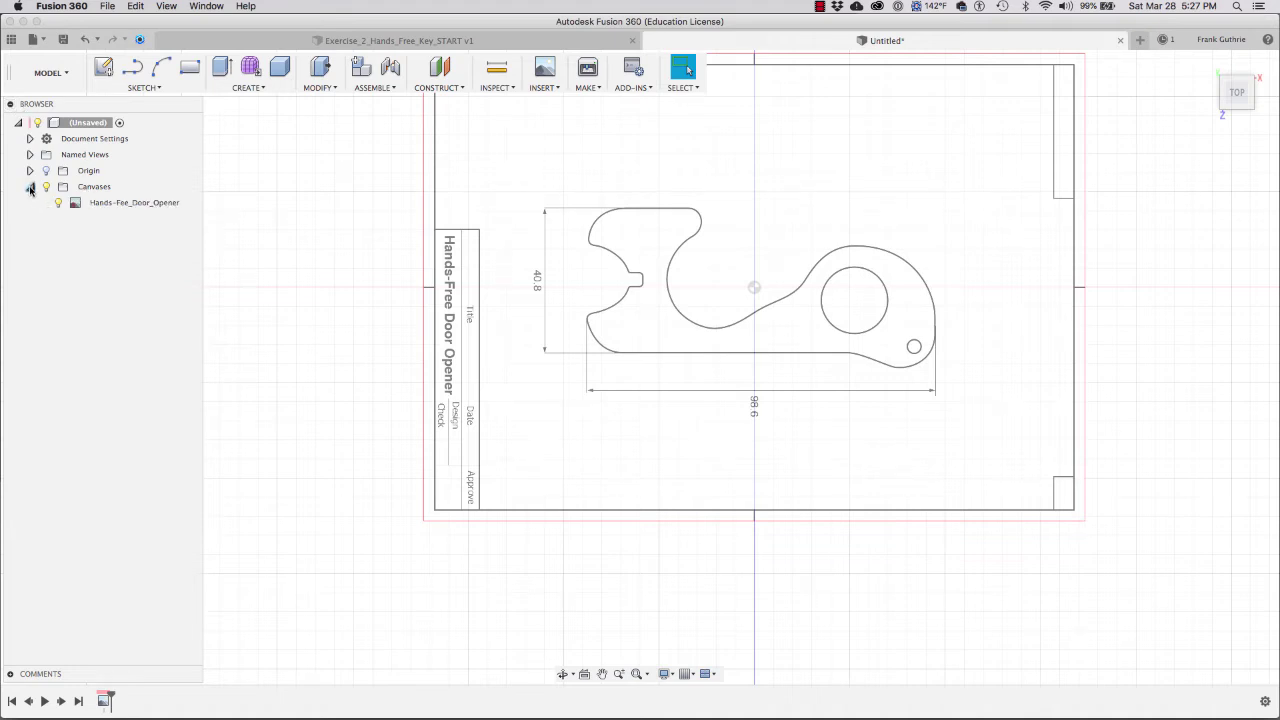
pyautogui.click(559, 89)
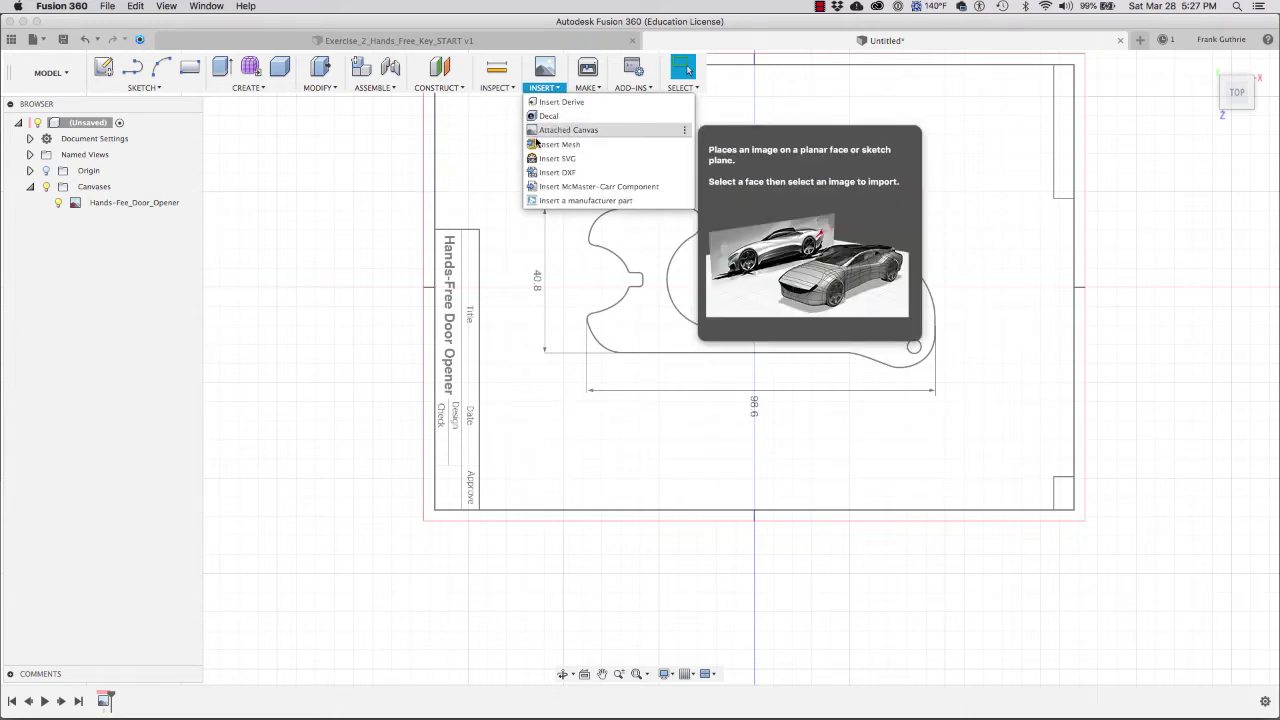
pyautogui.click(141, 203)
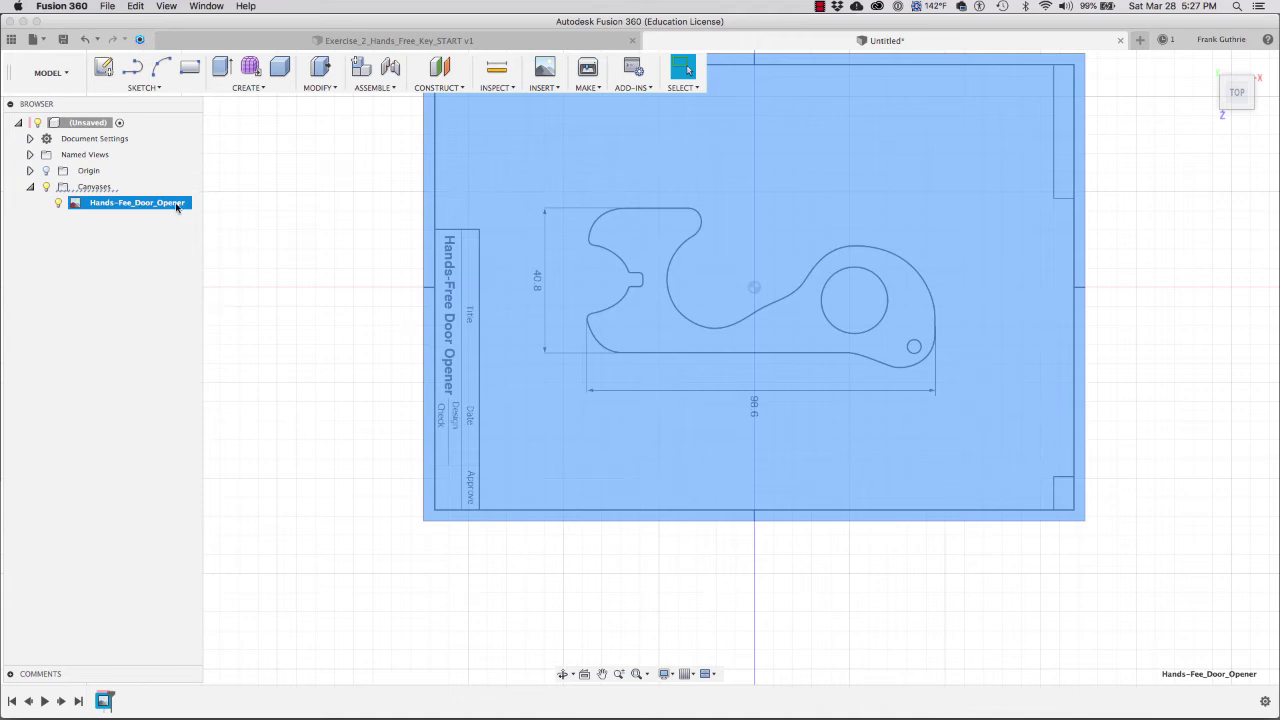
pyautogui.rightClick(185, 206)
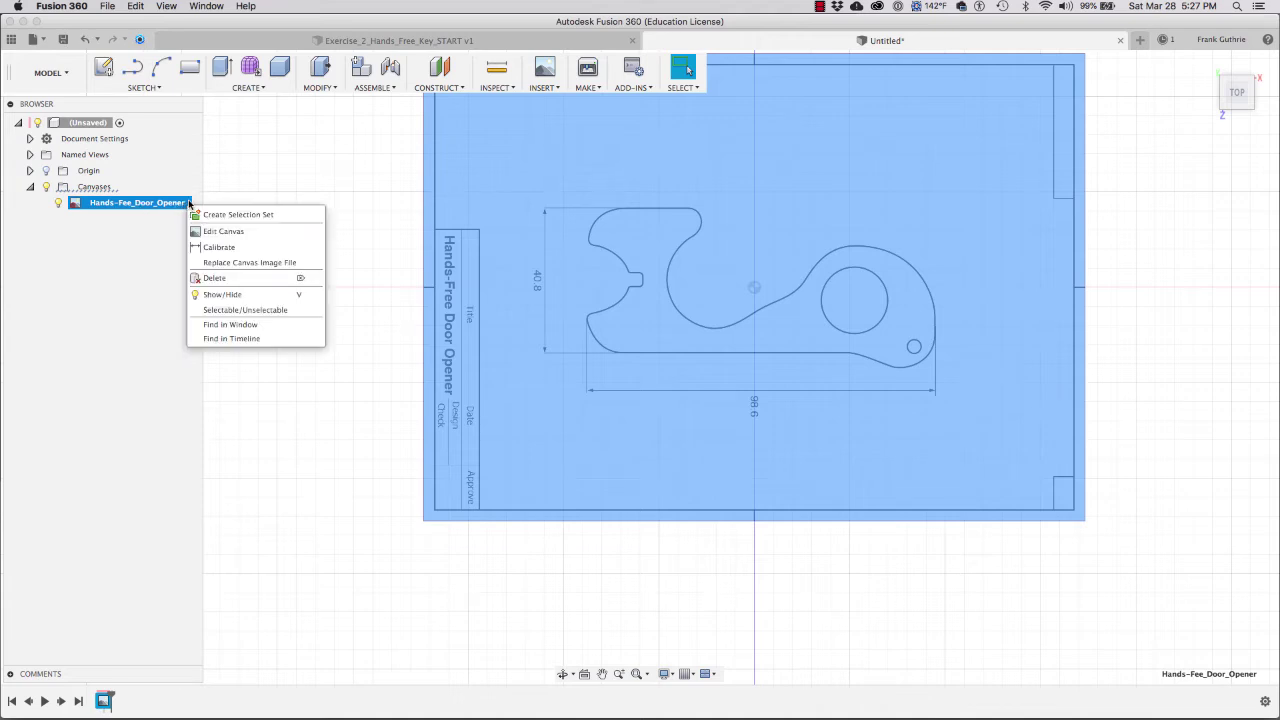
pyautogui.click(227, 250)
pyautogui.scroll(3, 975, 336)
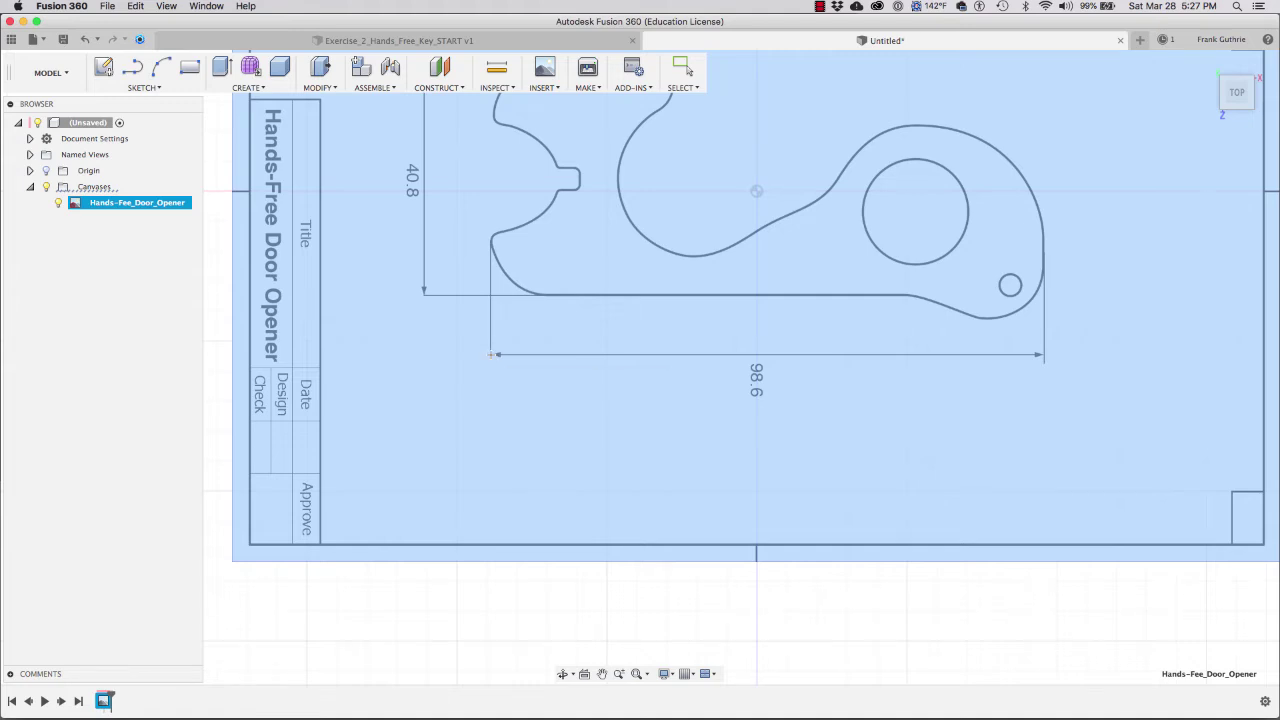
# Calibrate the canvas across both ends of the 98.6 dimension, entering 98.6 as its length
pyautogui.click(491, 354)
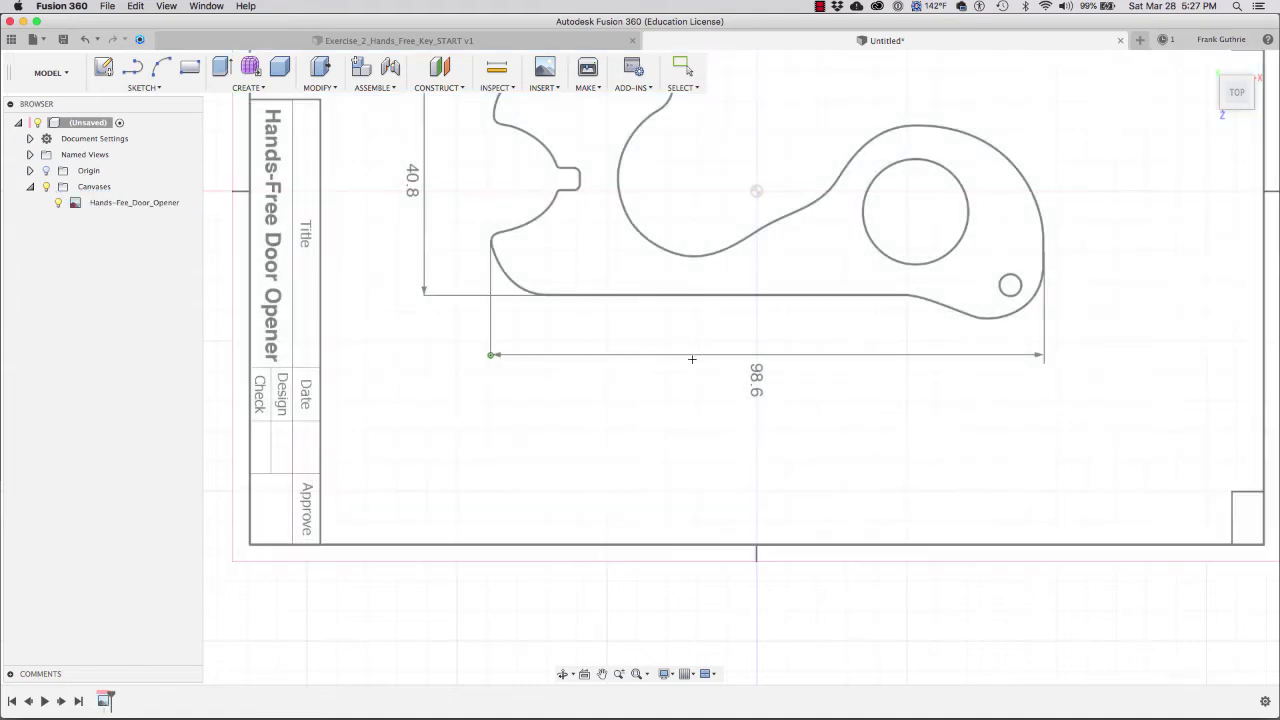
pyautogui.click(1042, 354)
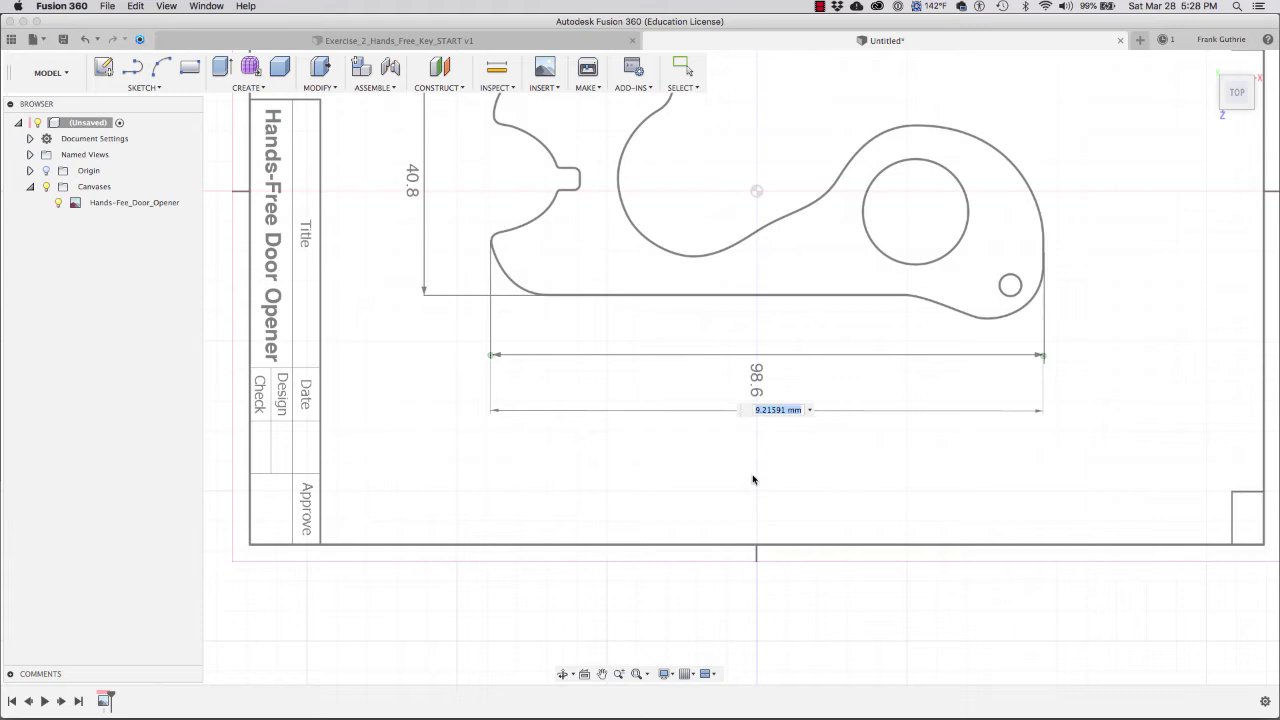
pyautogui.write('98.6')
pyautogui.press('Return')
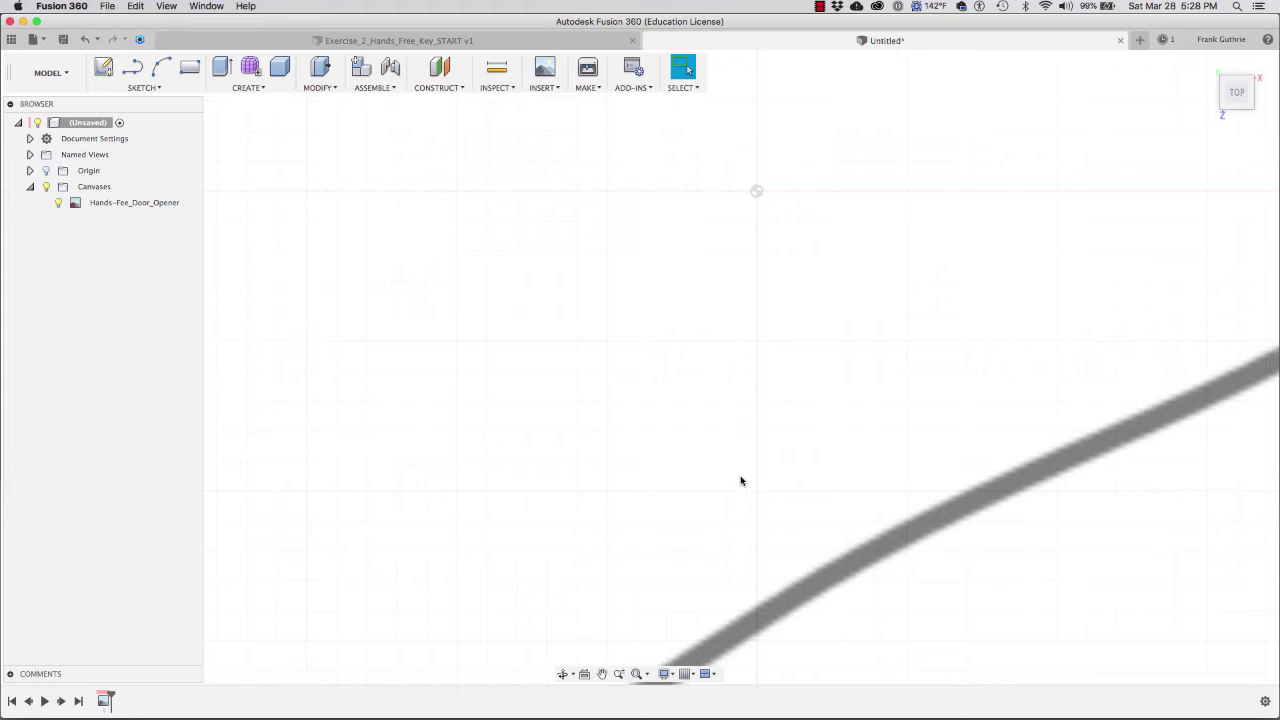
pyautogui.scroll(-5, 743, 478)
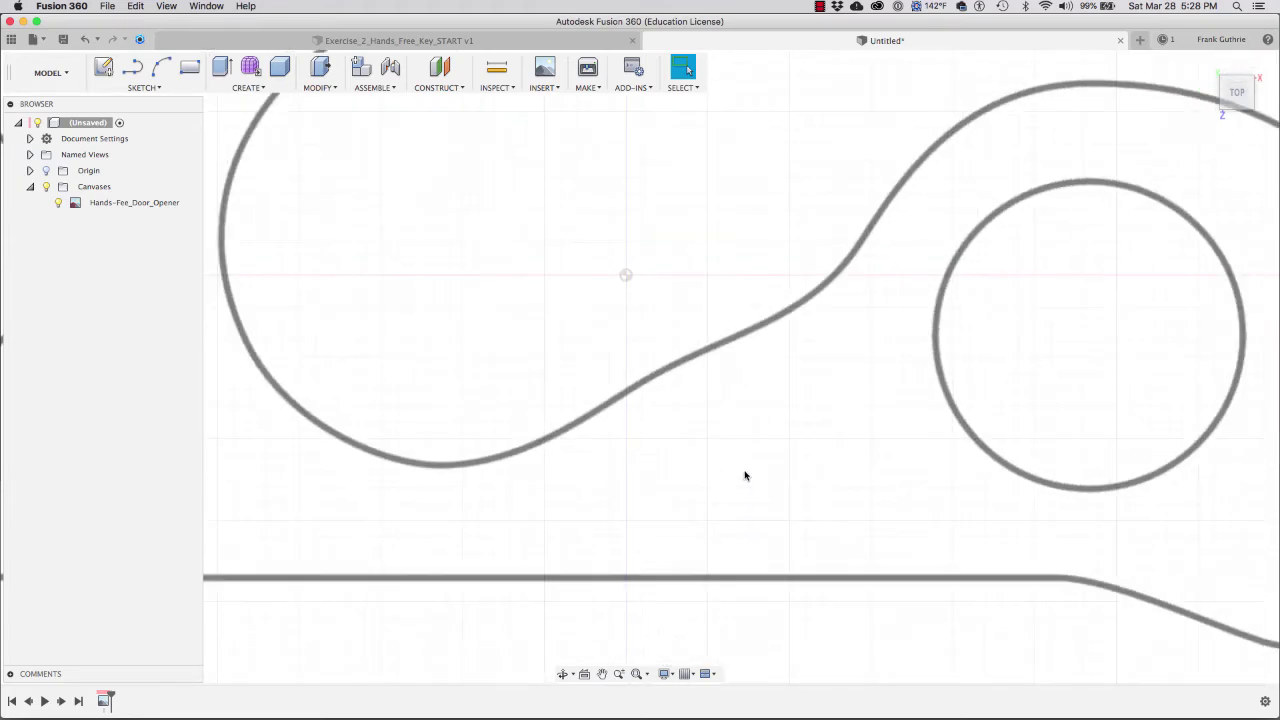
pyautogui.scroll(-8, 745, 476)
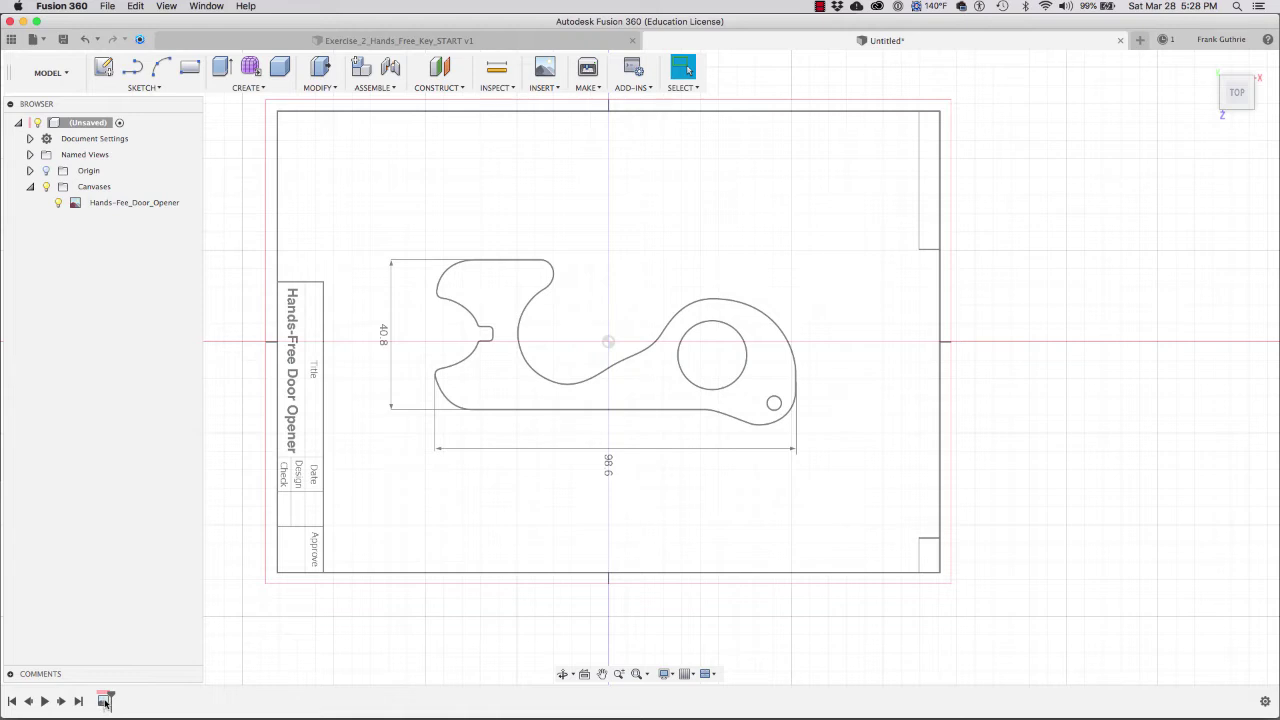
# Edit the canvas feature to 25 opacity and rotate it a quarter turn via Z Angle
pyautogui.rightClick(105, 701)
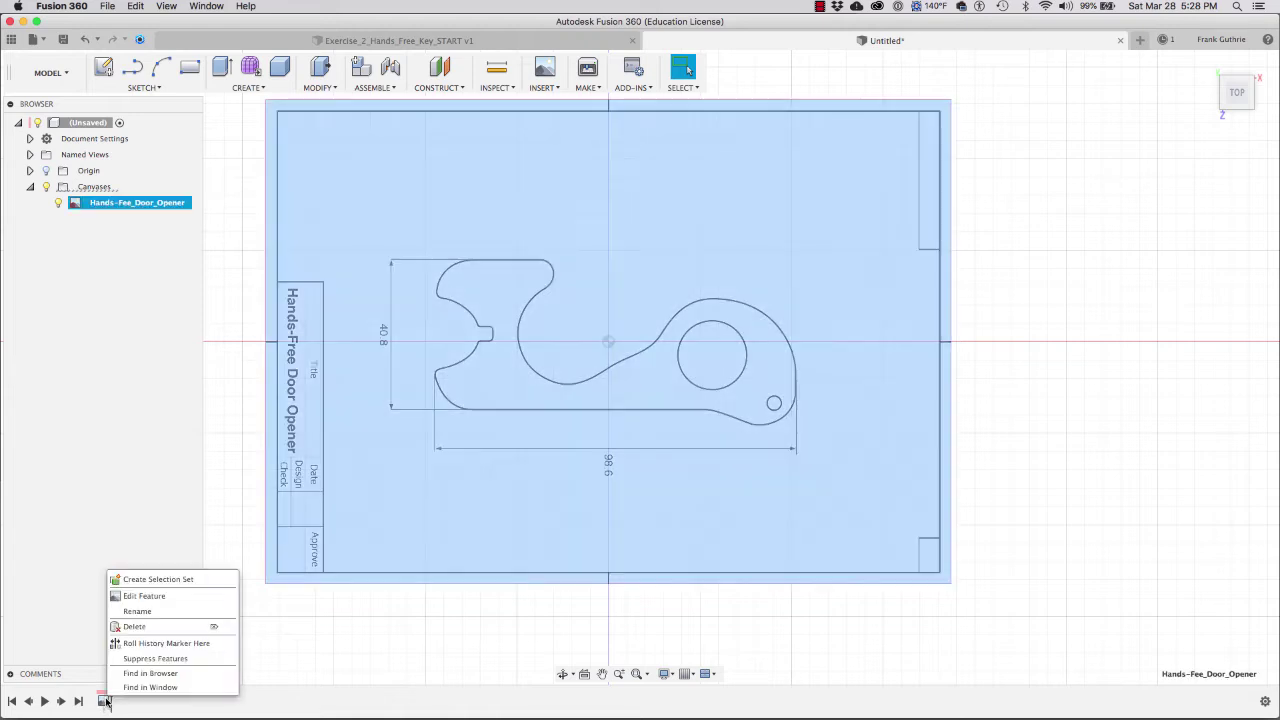
pyautogui.click(143, 596)
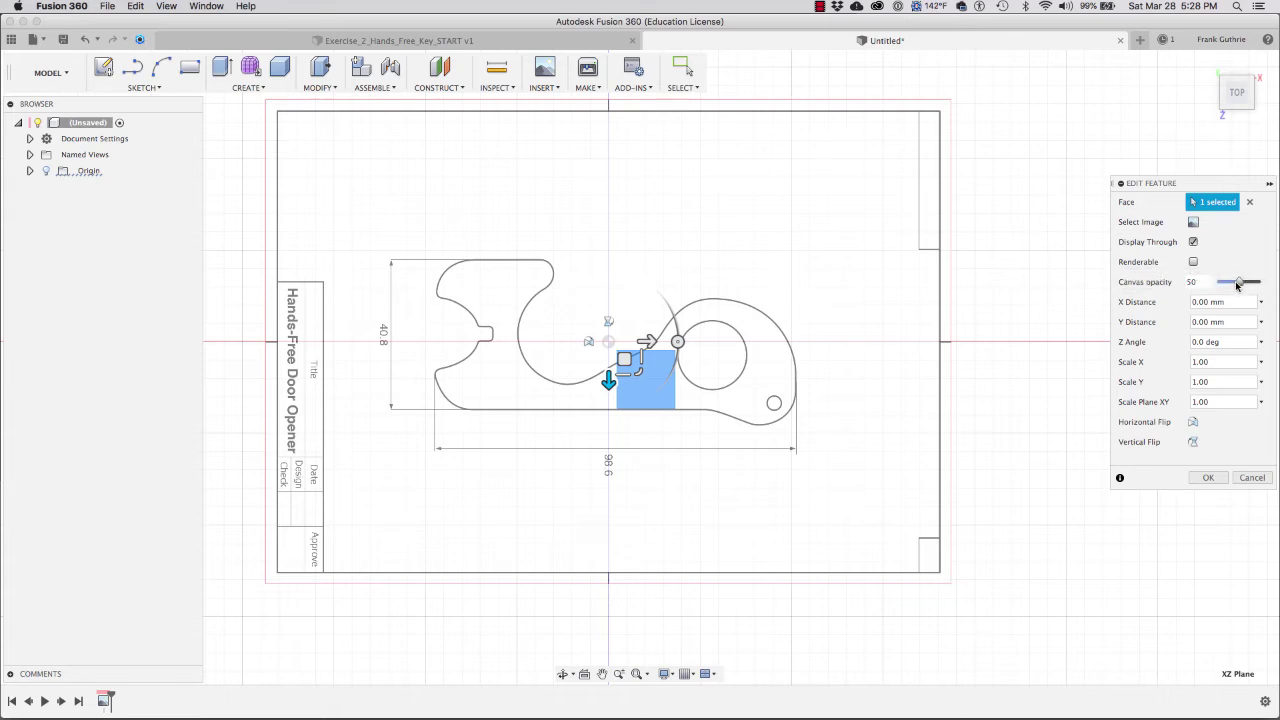
pyautogui.moveTo(1240, 283); pyautogui.dragTo(1228, 284)
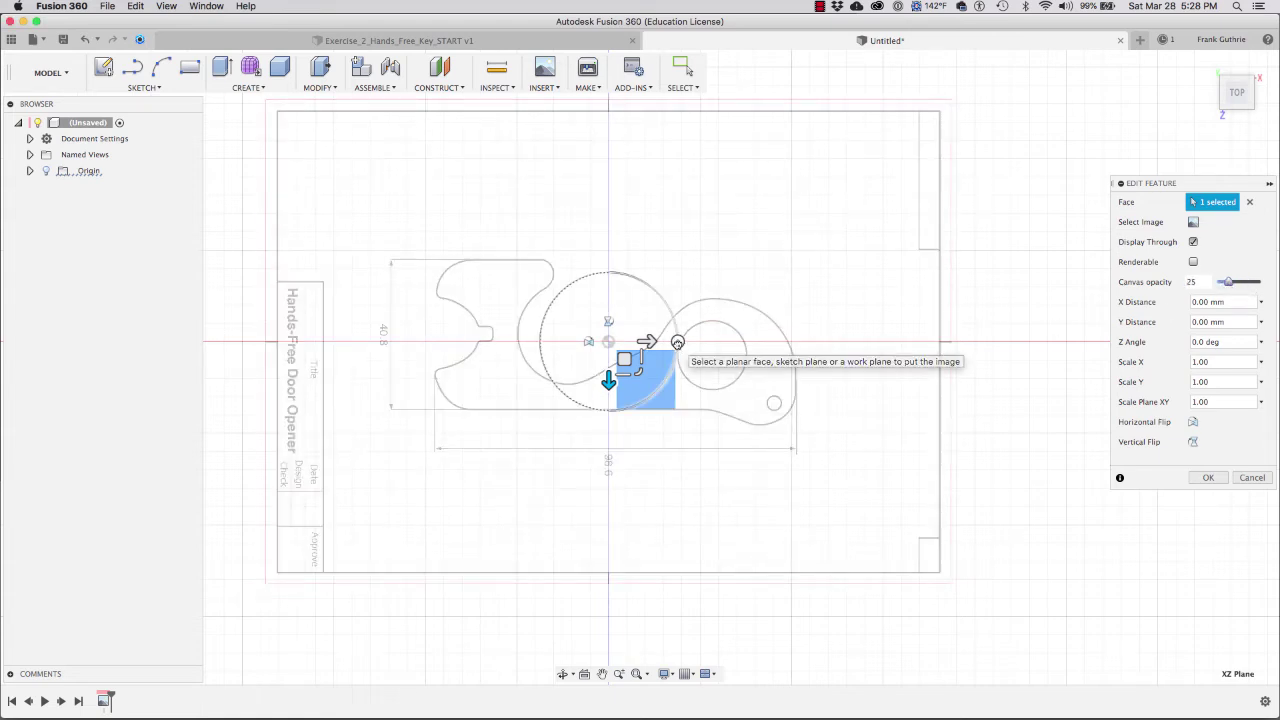
pyautogui.moveTo(678, 342); pyautogui.dragTo(606, 292)
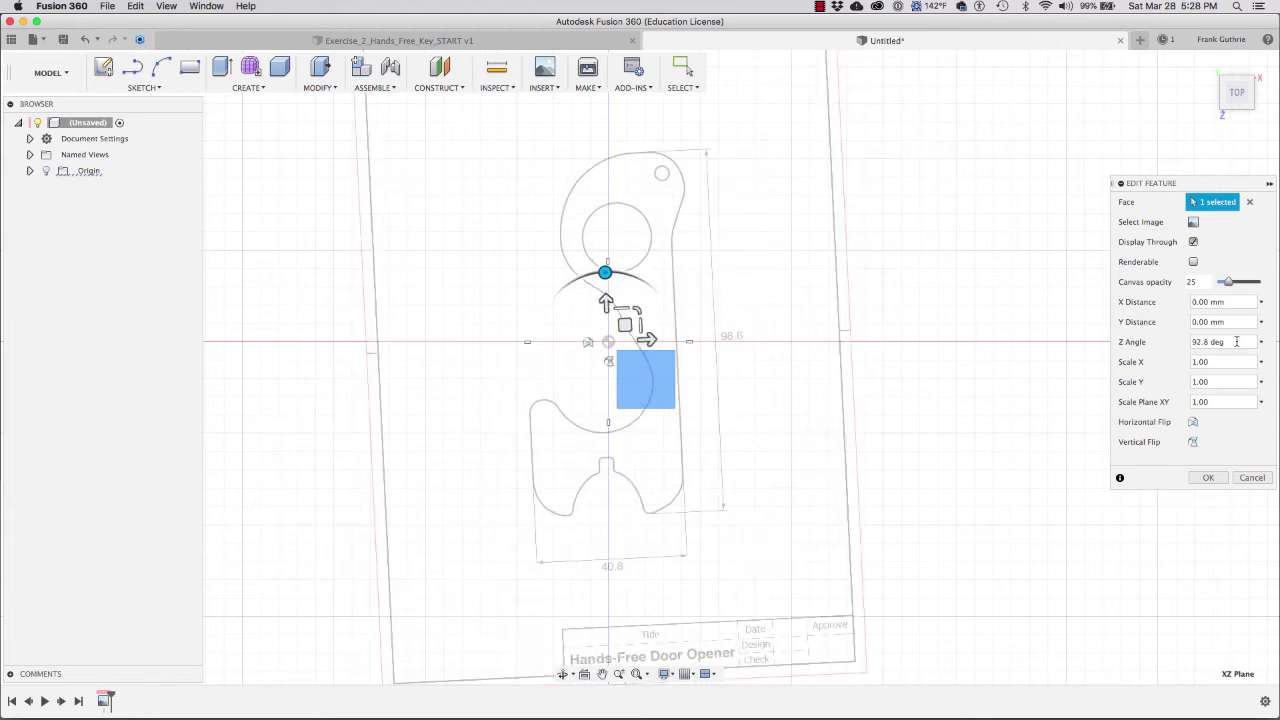
pyautogui.moveTo(1238, 342); pyautogui.dragTo(1182, 342)
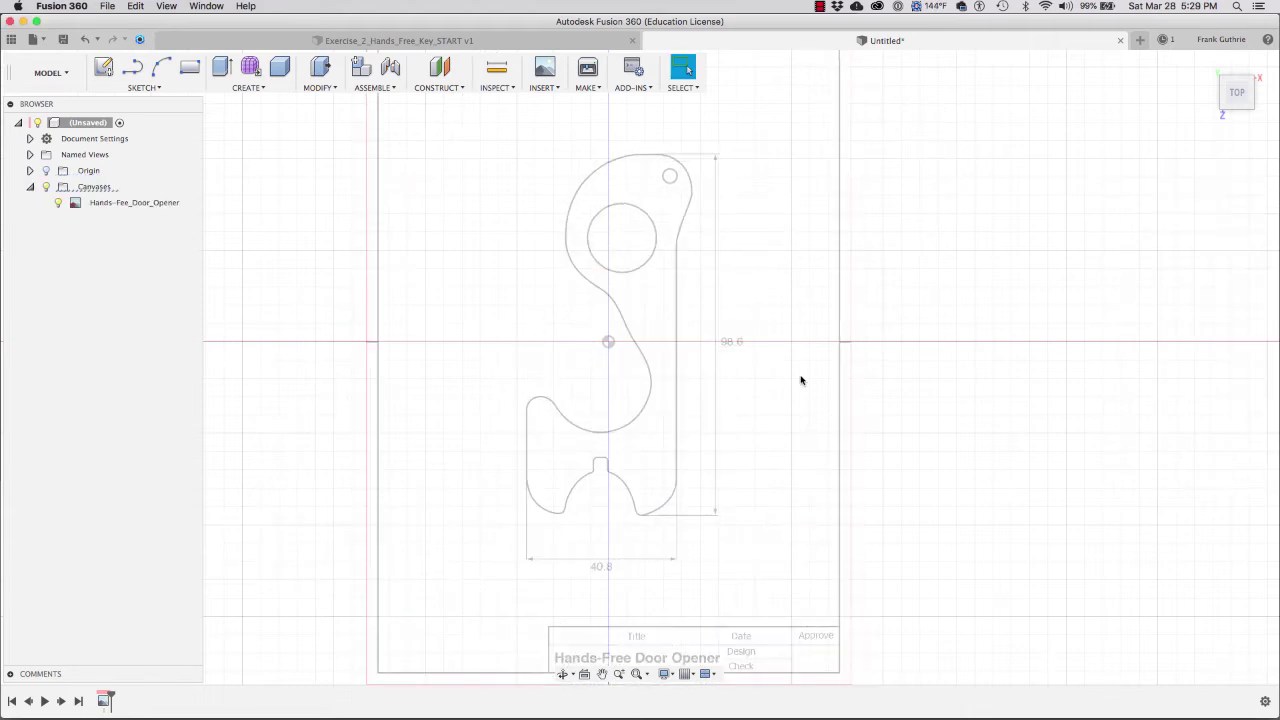
pyautogui.press('Return')
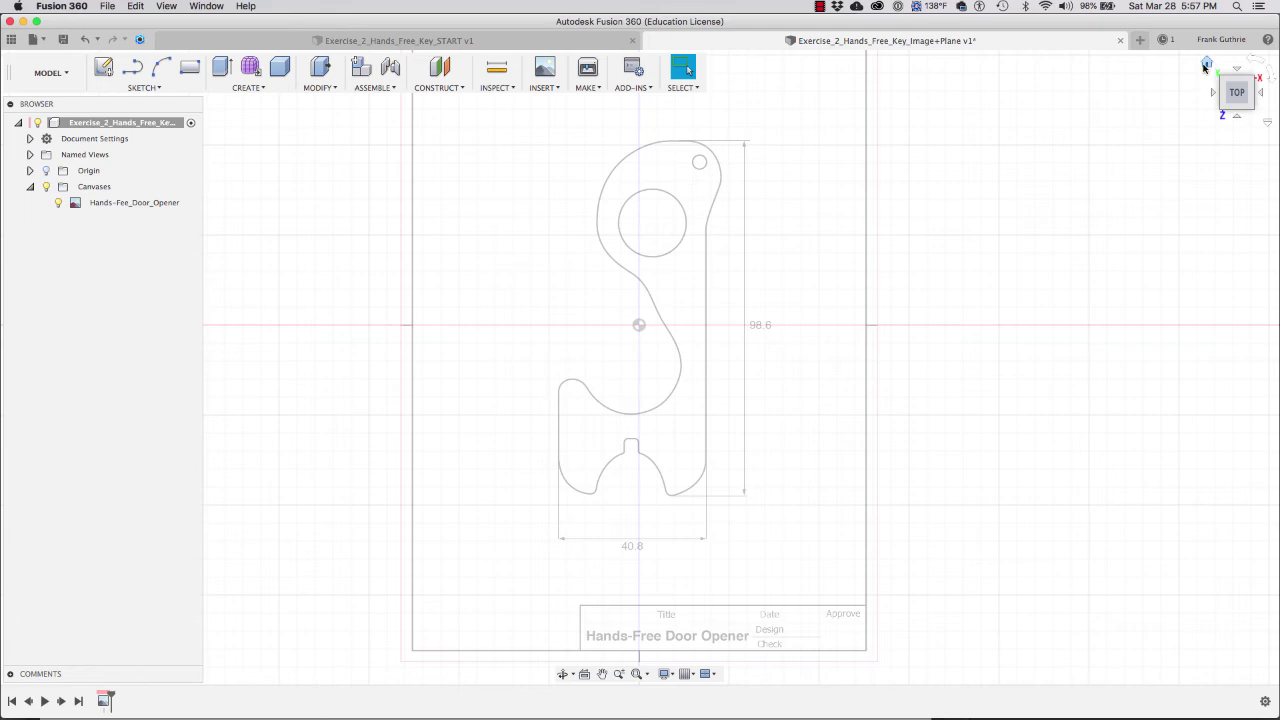
# Return to the Home view and zoom in closely on the canvas's key outline
pyautogui.click(1206, 64)
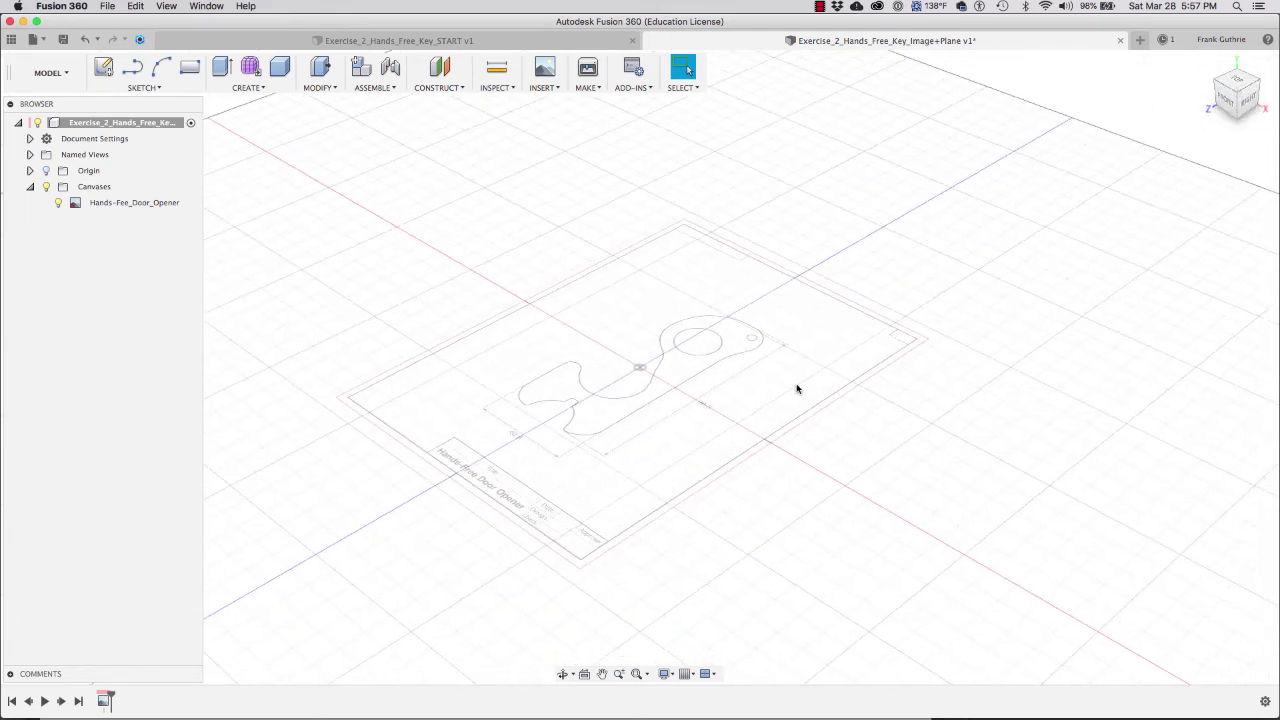
pyautogui.click(619, 673)
pyautogui.moveTo(629, 380)
pyautogui.mouseDown()
pyautogui.moveTo(640, 366)
pyautogui.moveTo(620, 514)
pyautogui.mouseUp()
pyautogui.moveTo(620, 514)
pyautogui.mouseDown(button='middle')
pyautogui.moveTo(634, 449)
pyautogui.moveTo(739, 365)
pyautogui.mouseUp(button='middle')
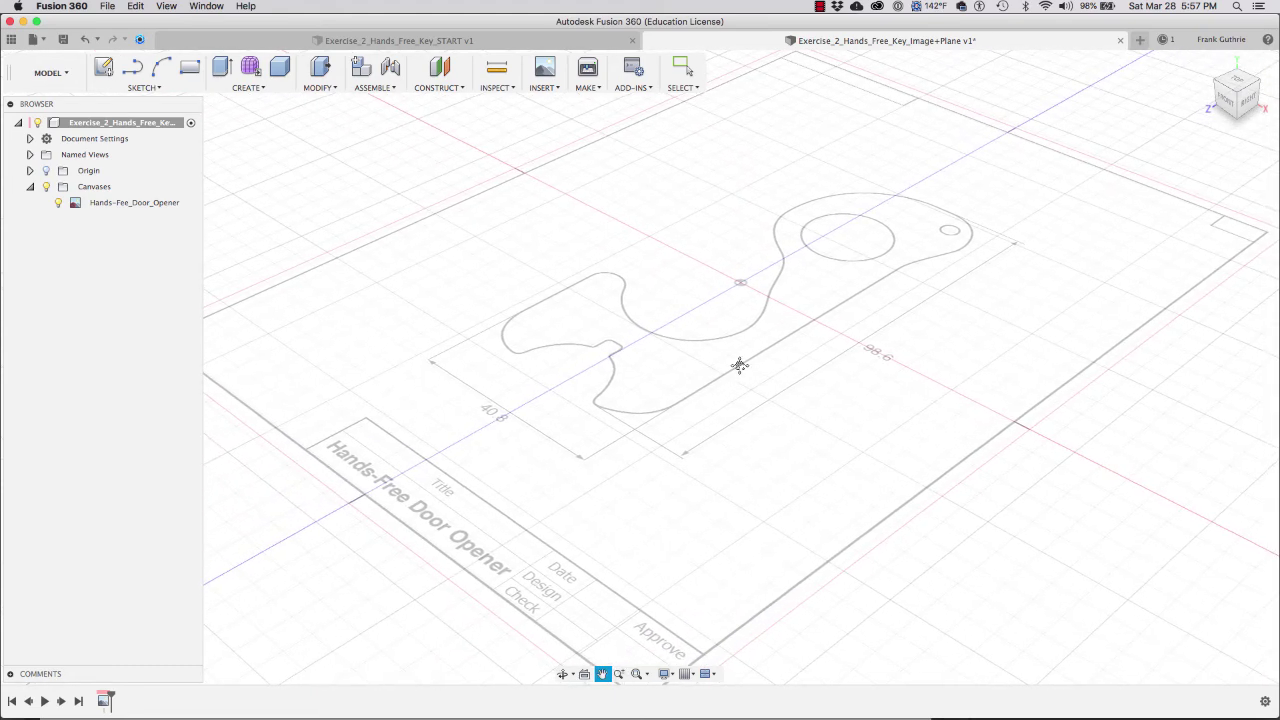
pyautogui.click(678, 68)
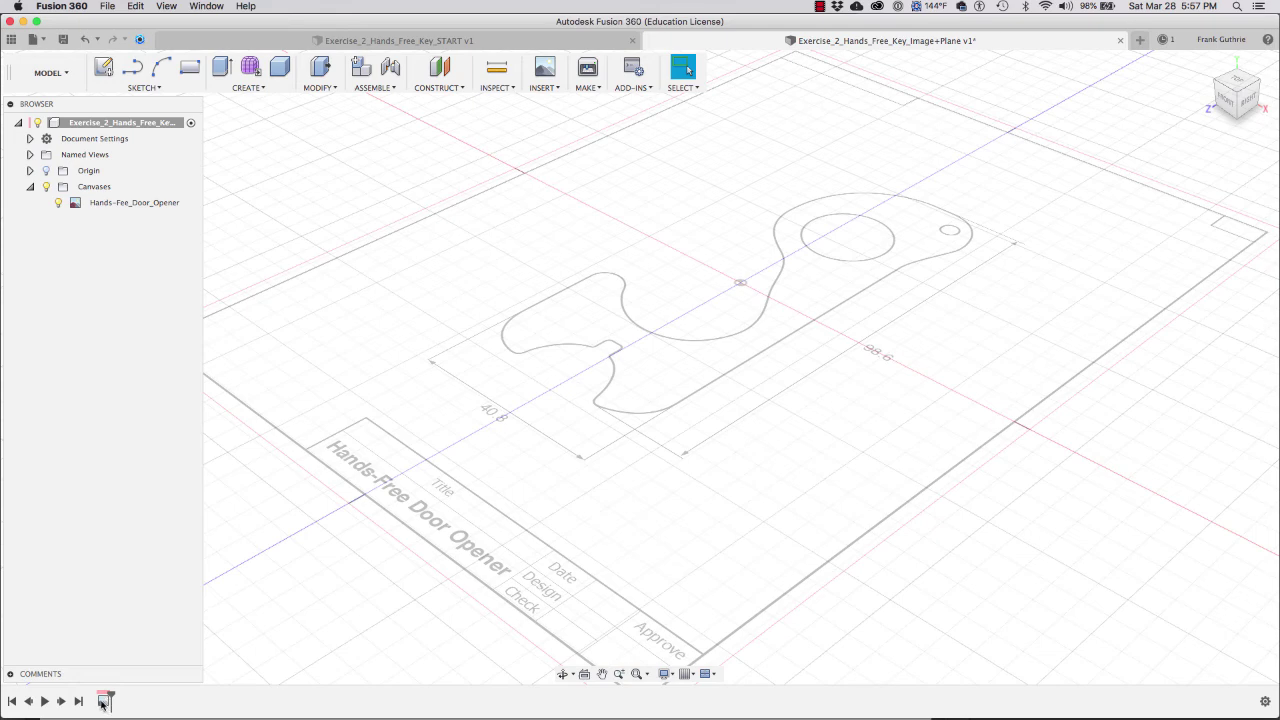
# Edit the canvas, raising opacity to 60 and replacing the image with Hands_Free_Door_Opener.jpg
pyautogui.rightClick(103, 703)
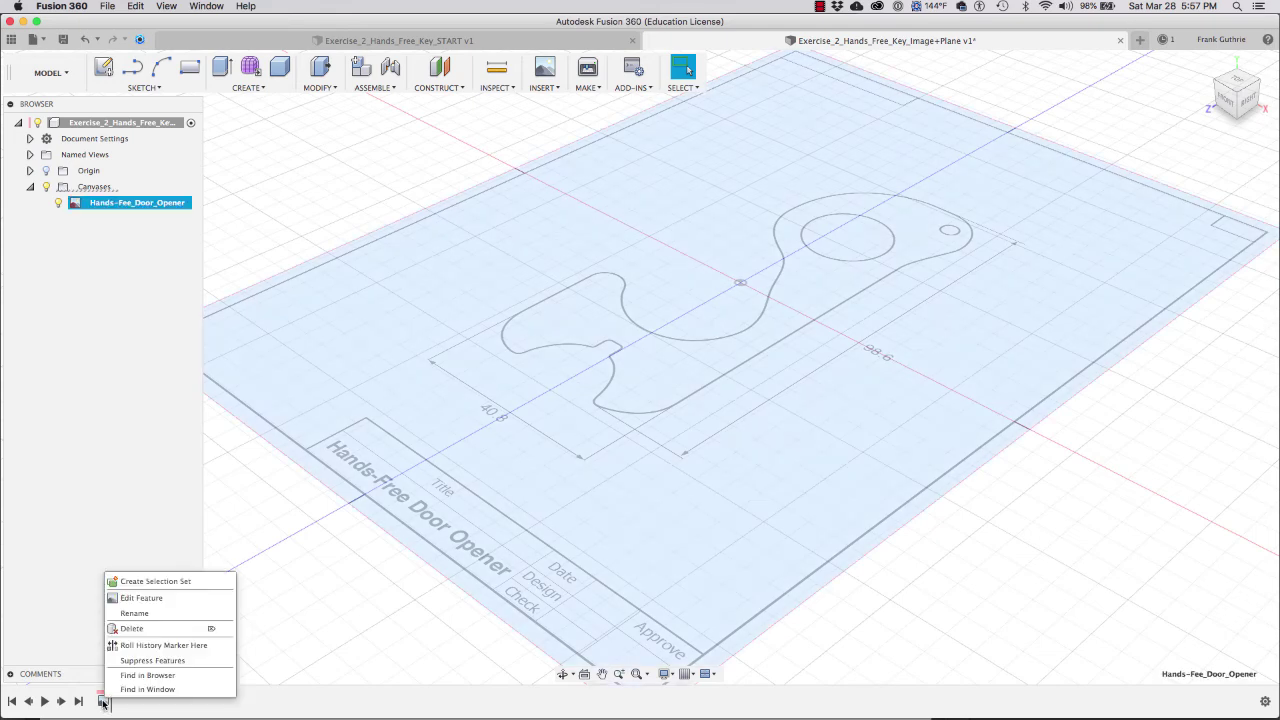
pyautogui.click(136, 600)
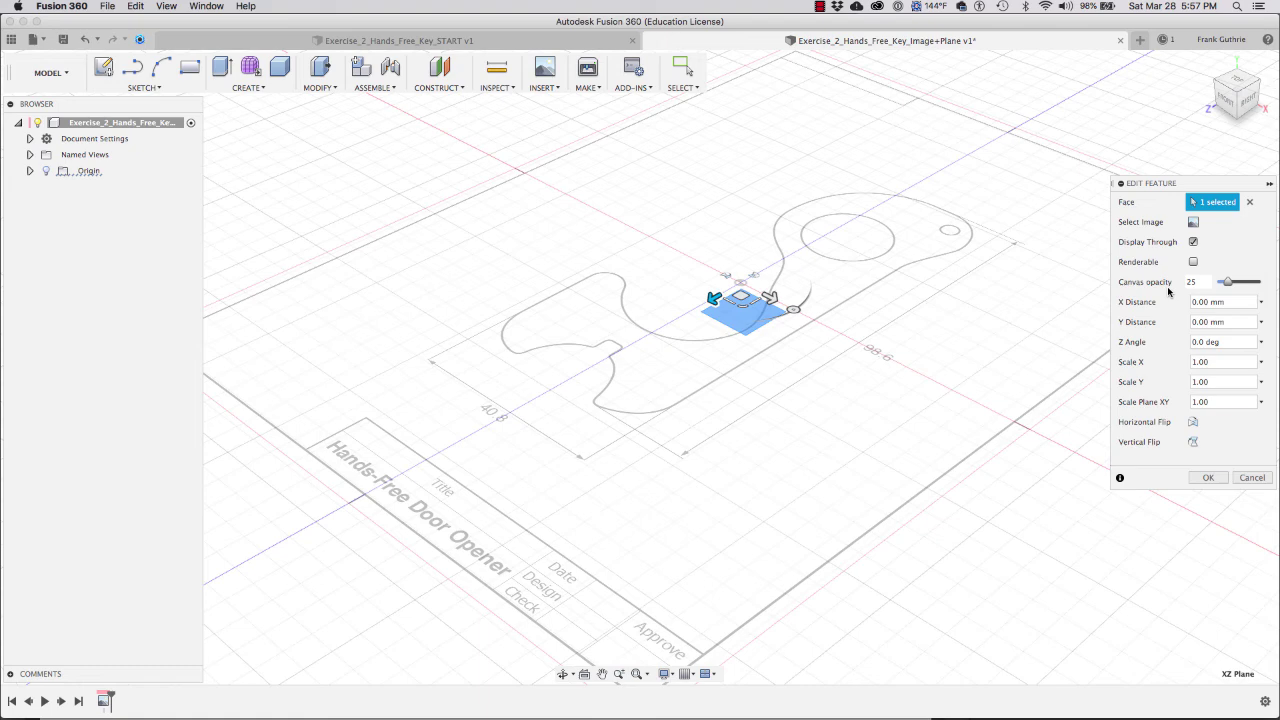
pyautogui.moveTo(1229, 283); pyautogui.dragTo(1245, 284)
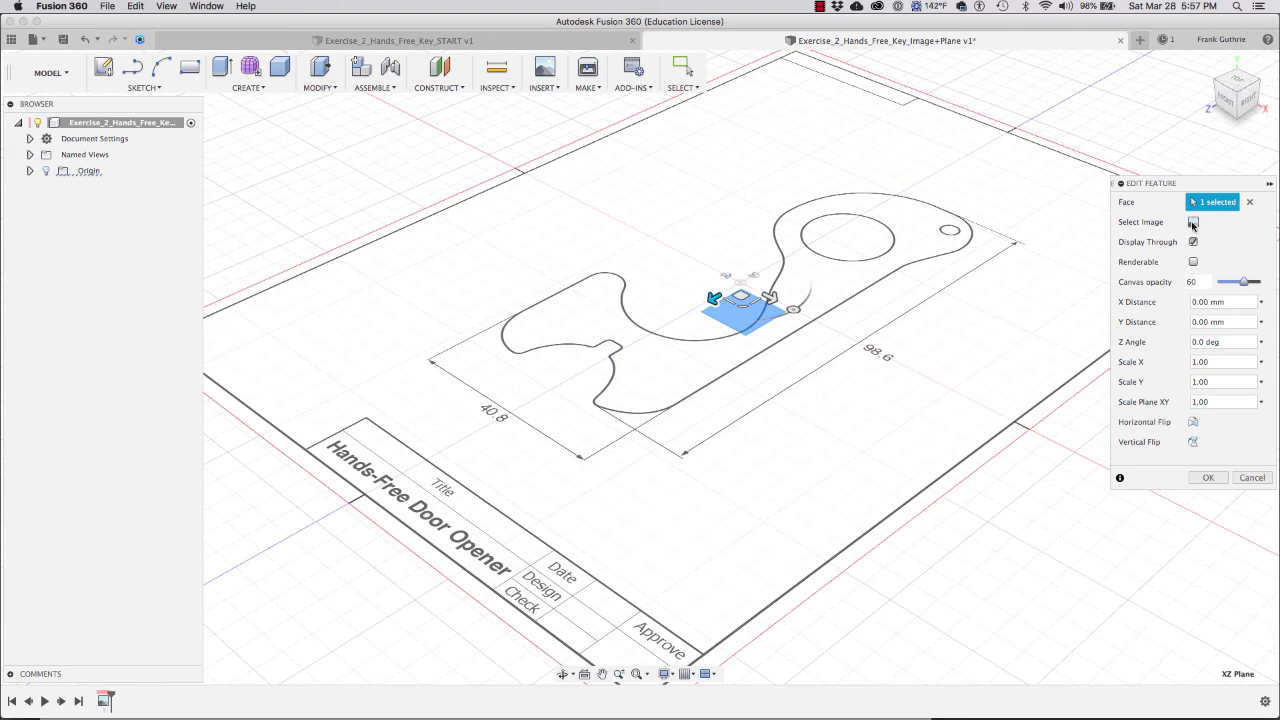
pyautogui.click(1193, 223)
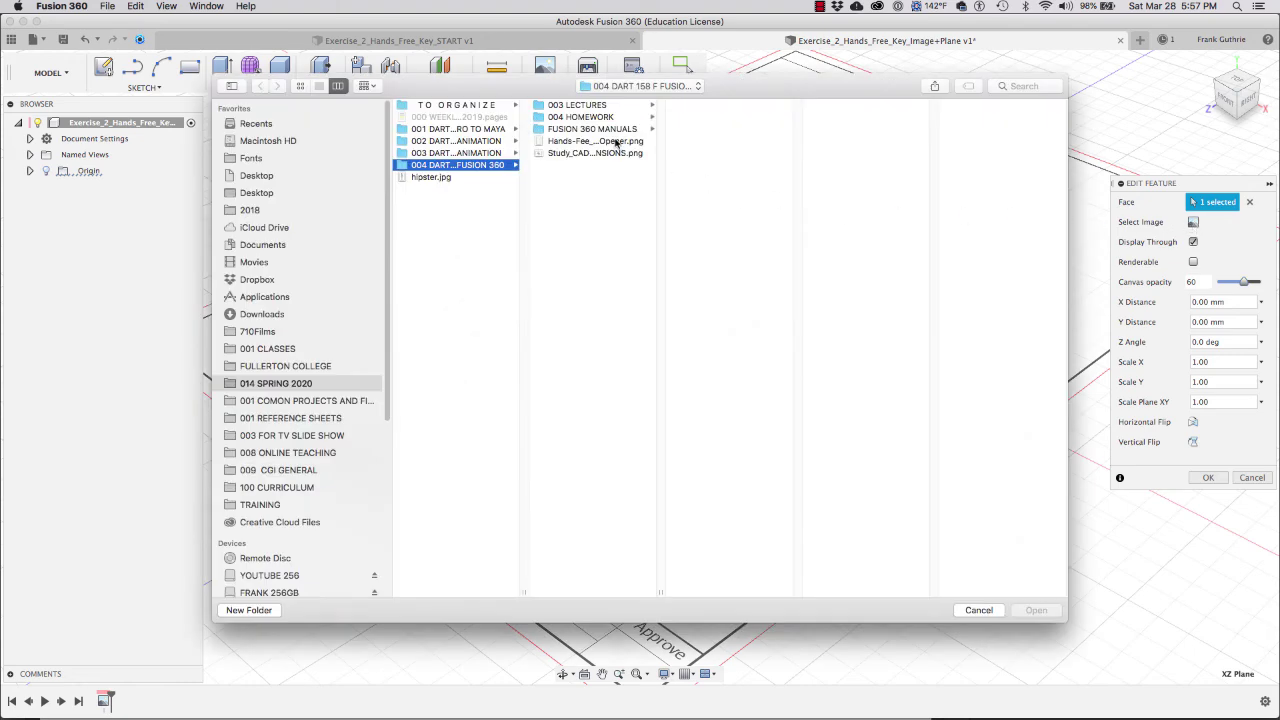
pyautogui.click(617, 144)
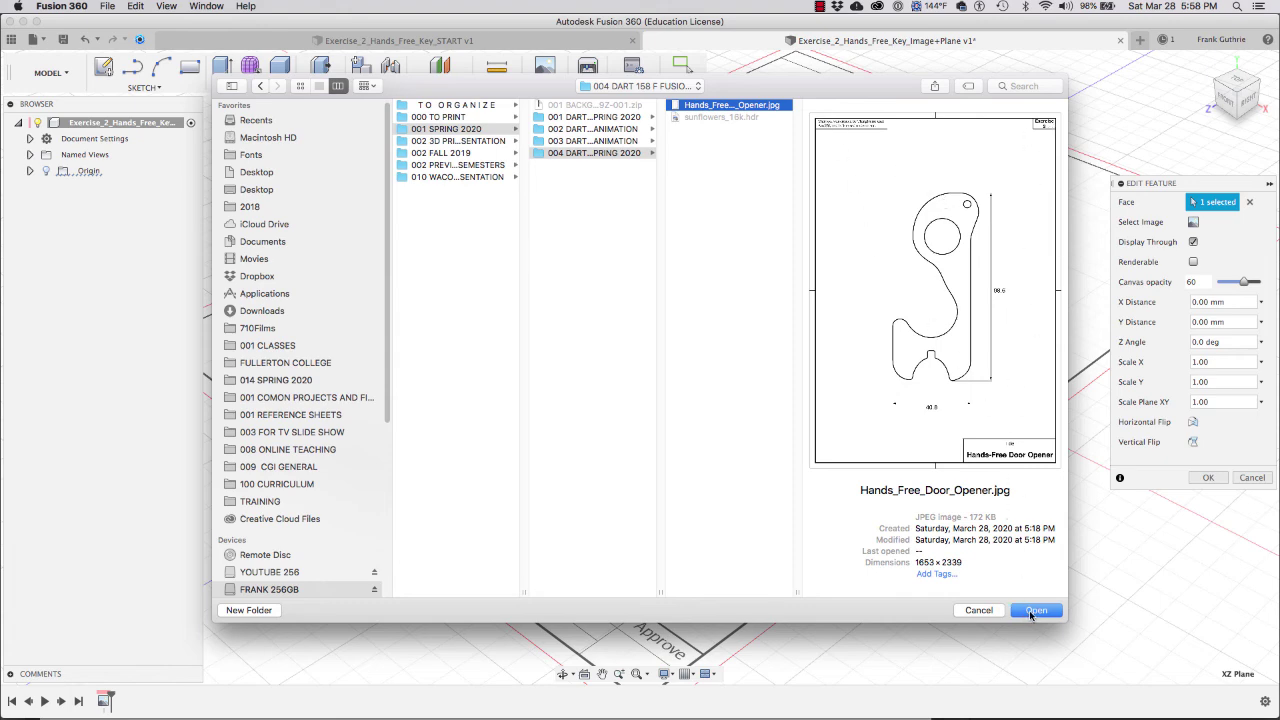
pyautogui.click(1033, 610)
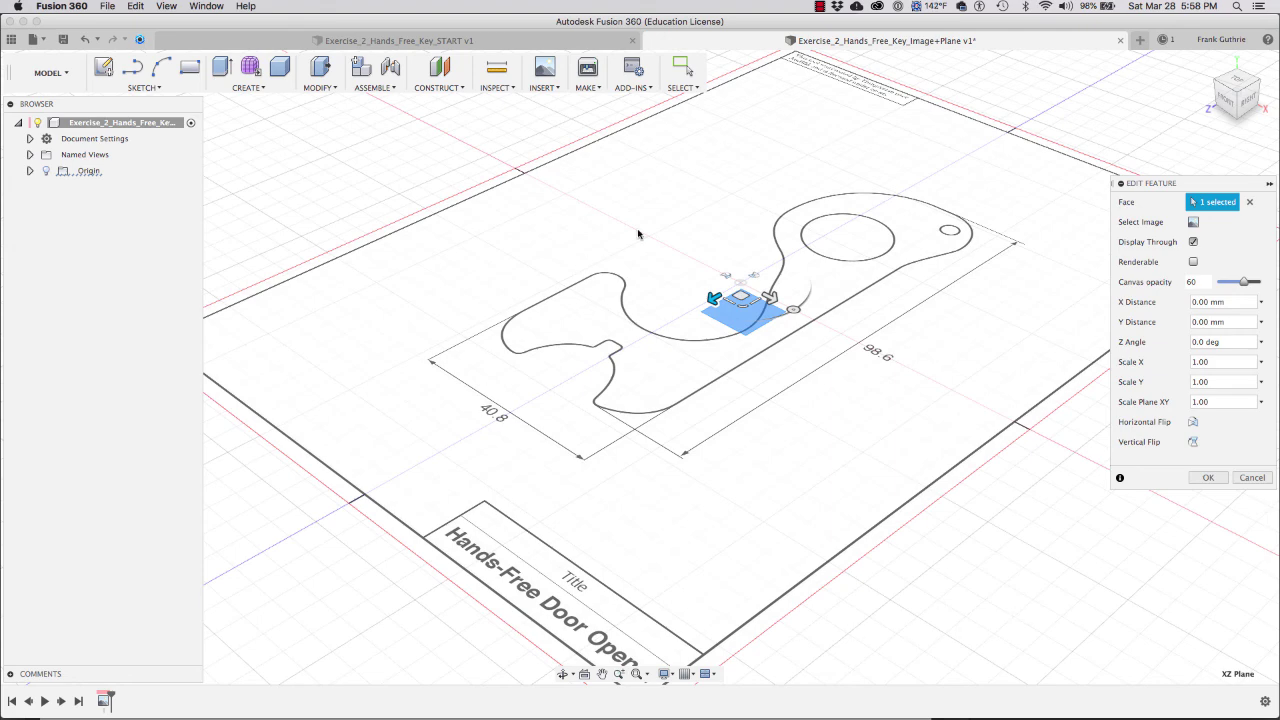
# Commit the replaced image, then re-edit the canvas to 28 opacity and confirm
pyautogui.click(1210, 478)
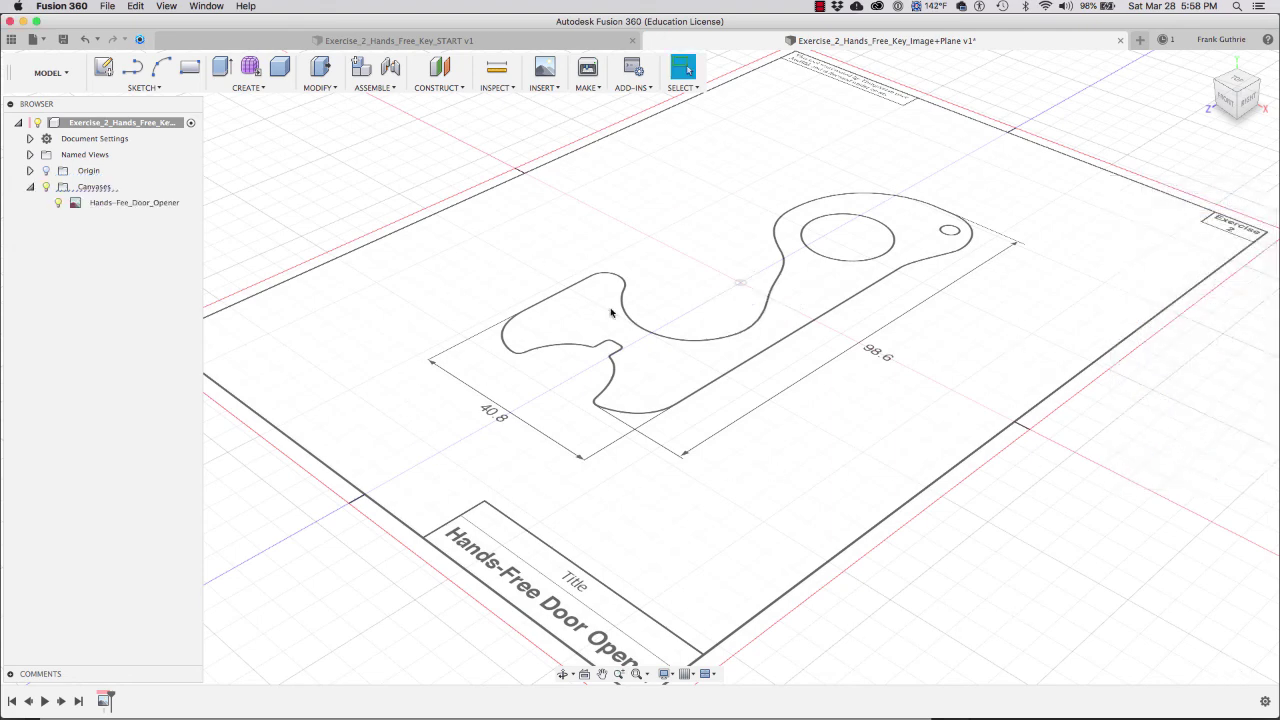
pyautogui.rightClick(104, 702)
pyautogui.click(128, 695)
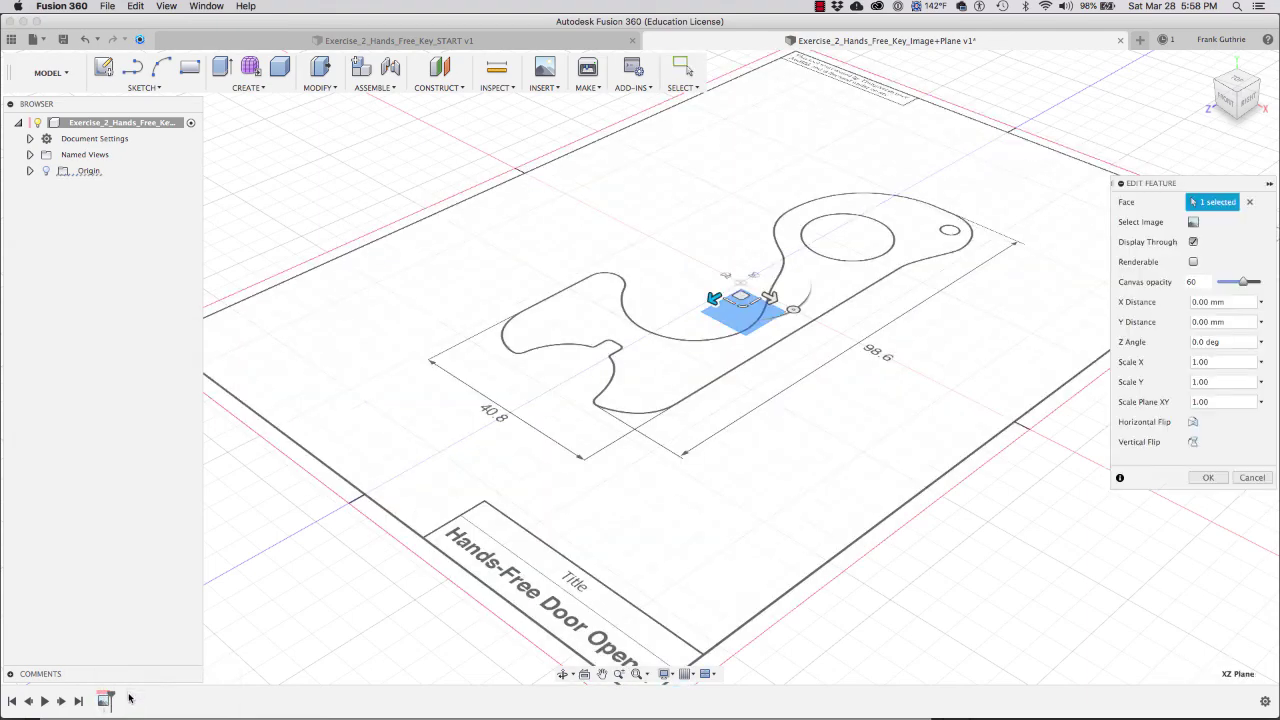
pyautogui.moveTo(1212, 276); pyautogui.dragTo(1229, 285)
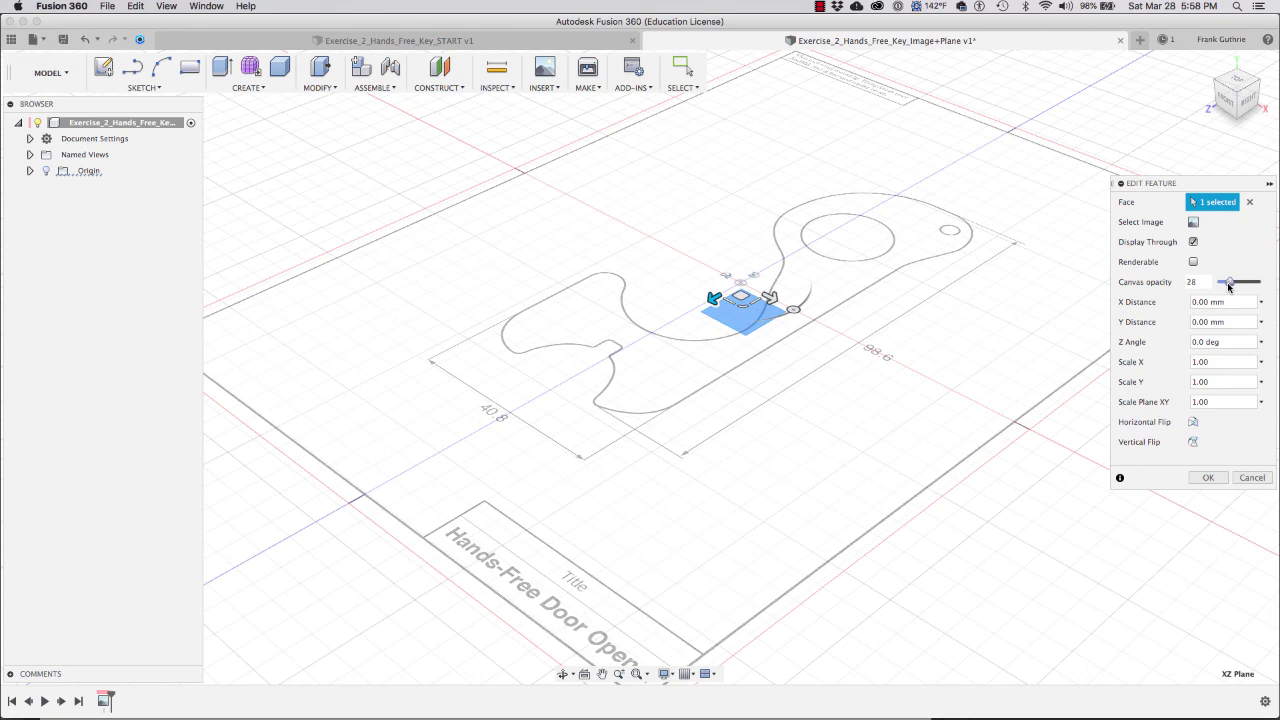
pyautogui.click(1208, 477)
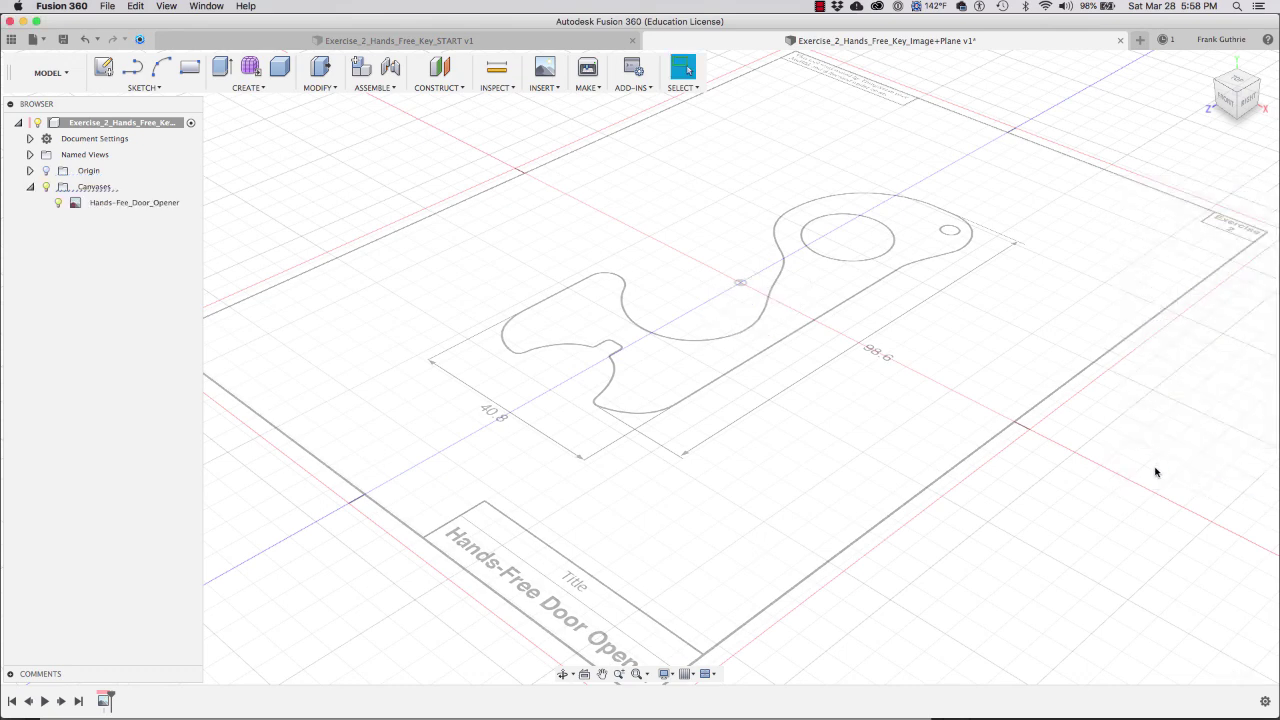